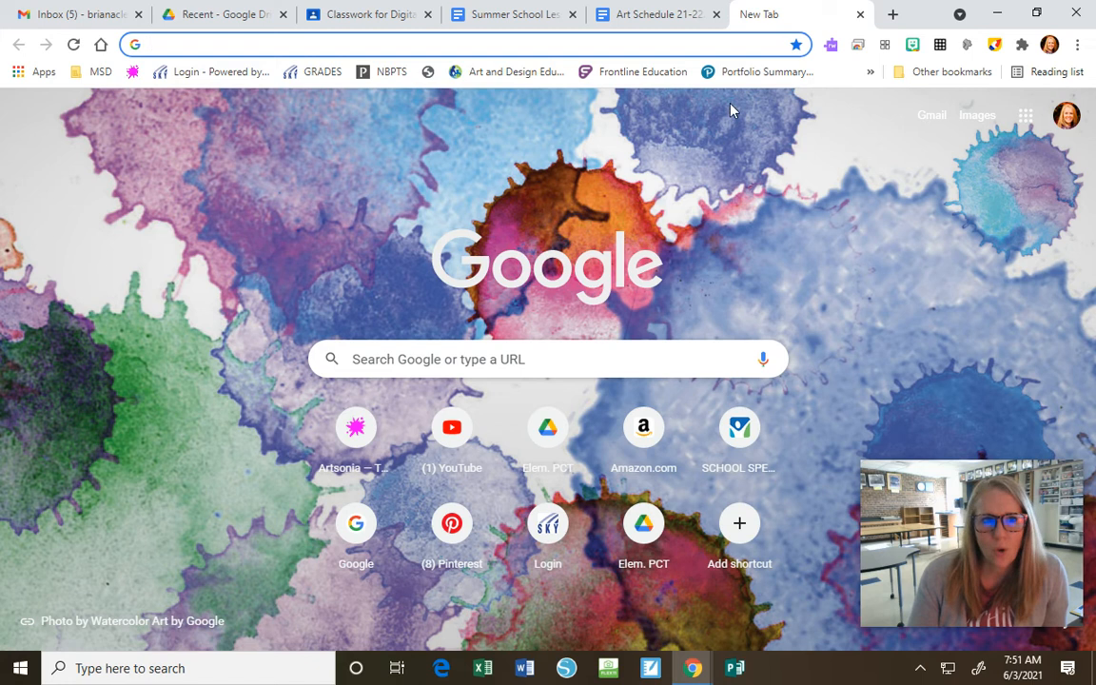
Step: Open Google Drive and create a new Google Drawings file
left_click(1026, 118)
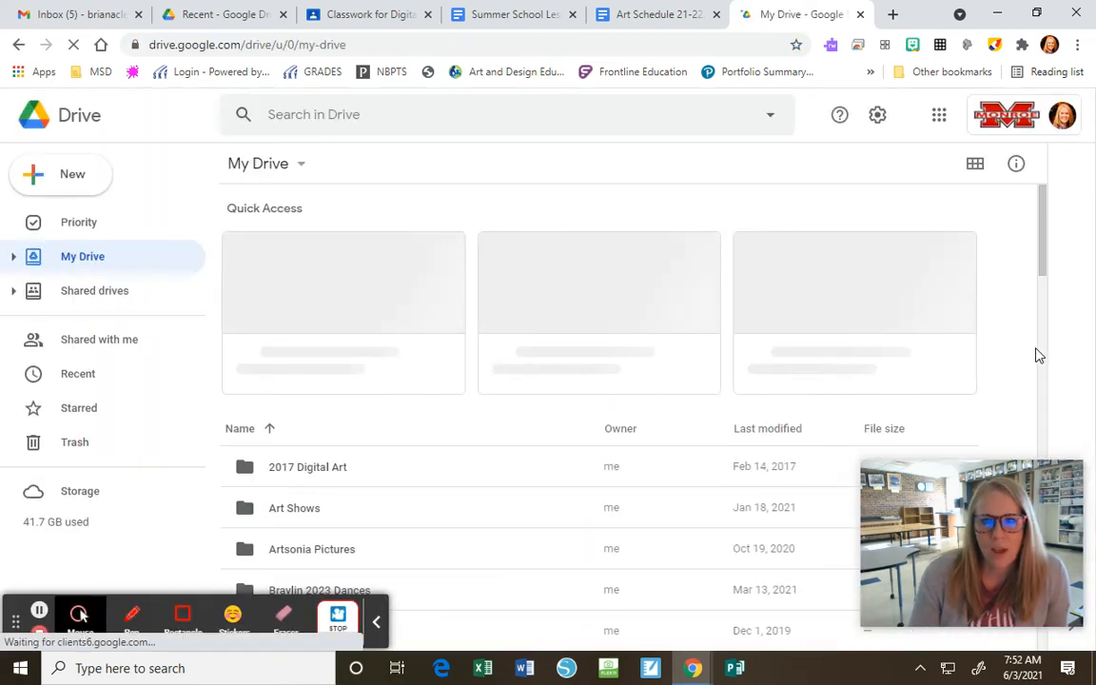
left_click(66, 178)
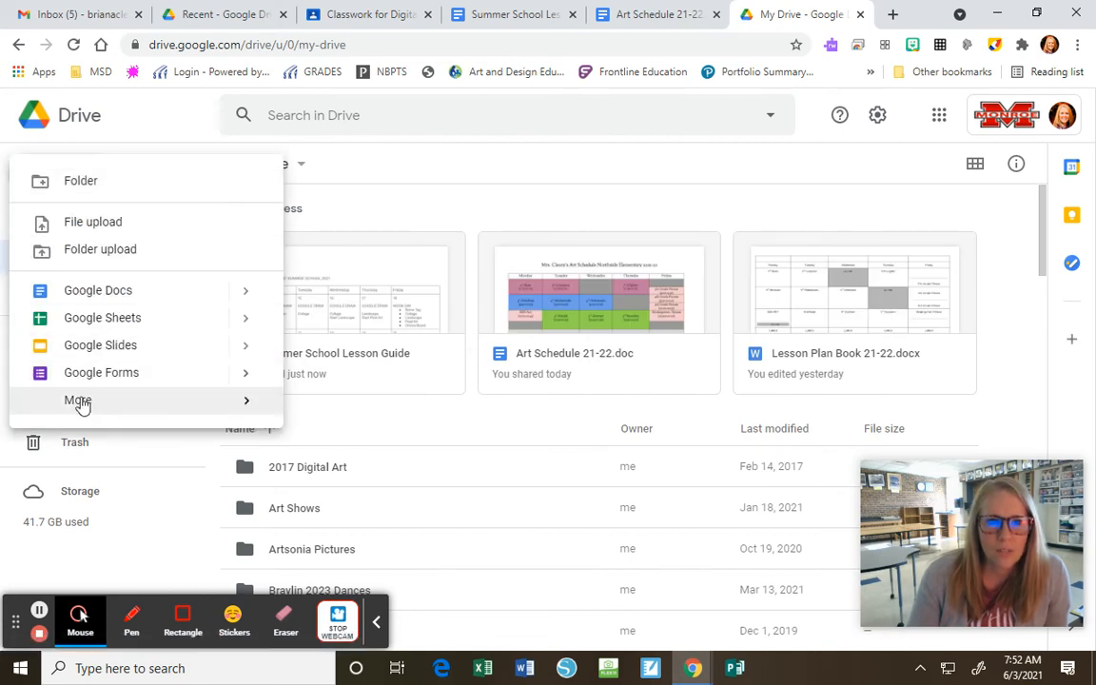
mouse_move(82, 403)
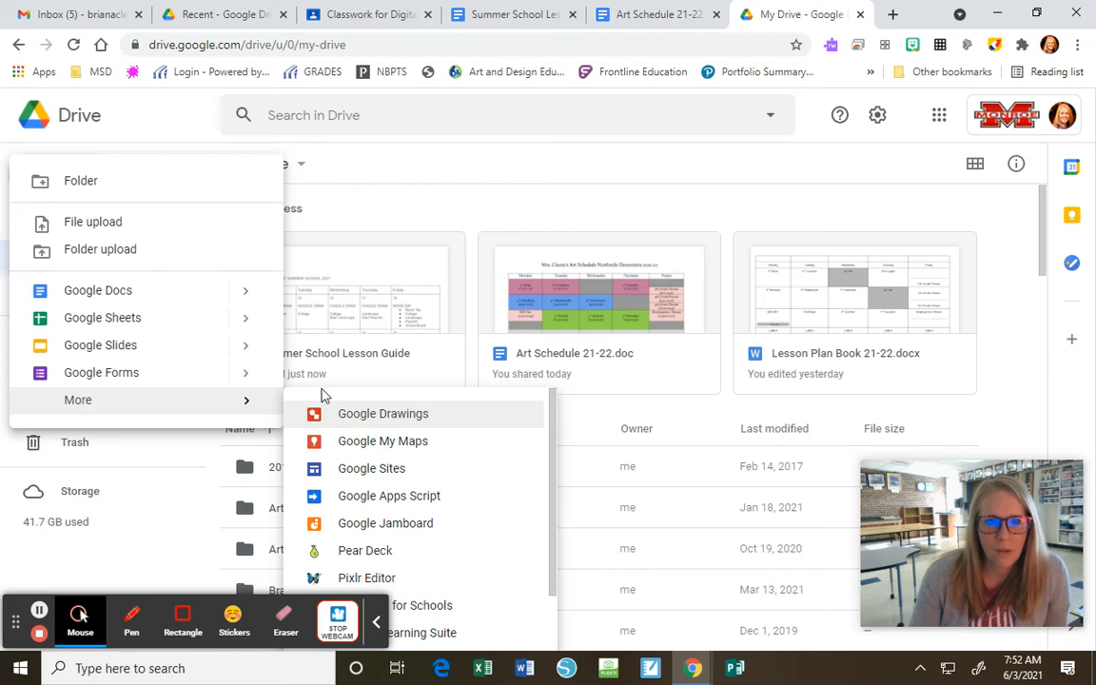
left_click(398, 422)
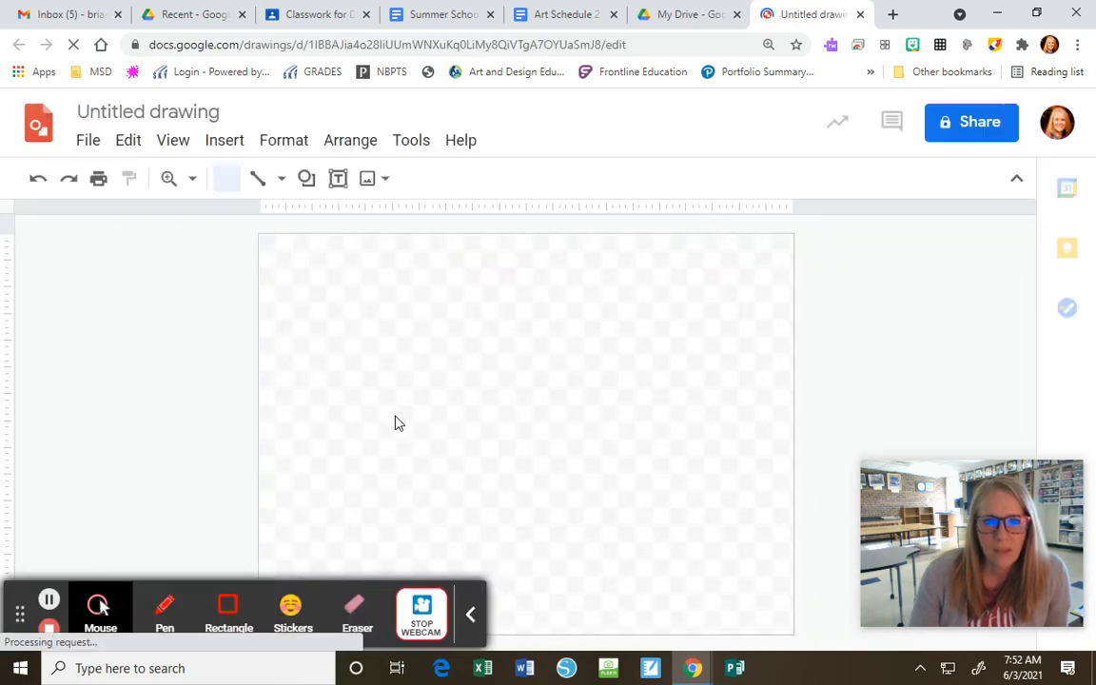
left_click(469, 614)
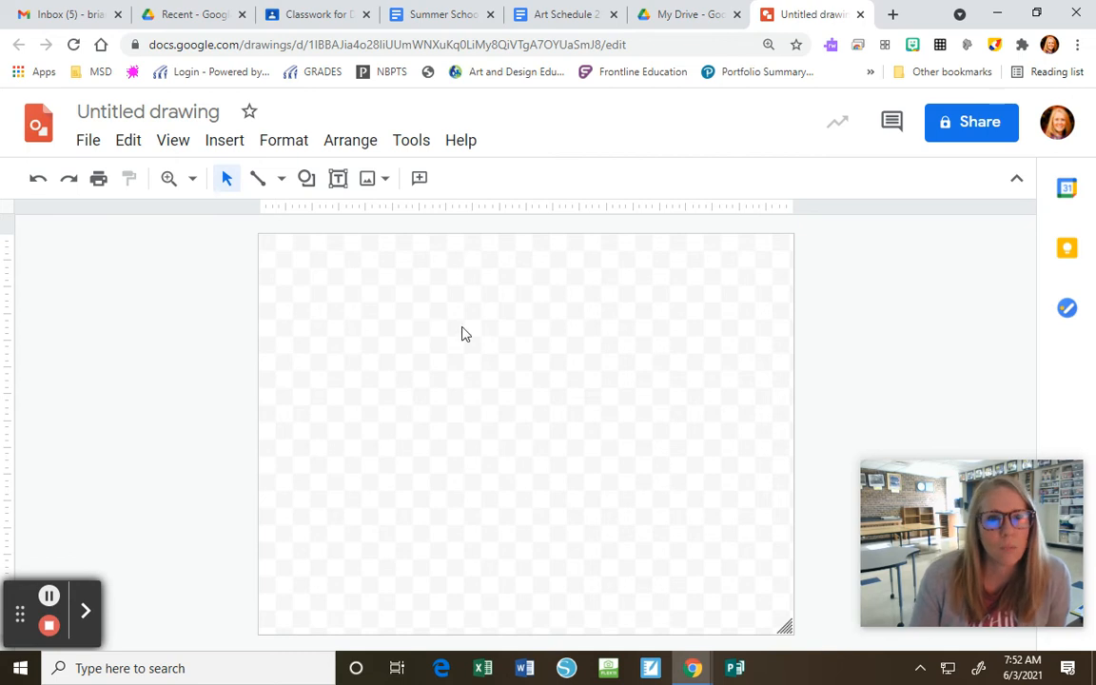
left_click(85, 140)
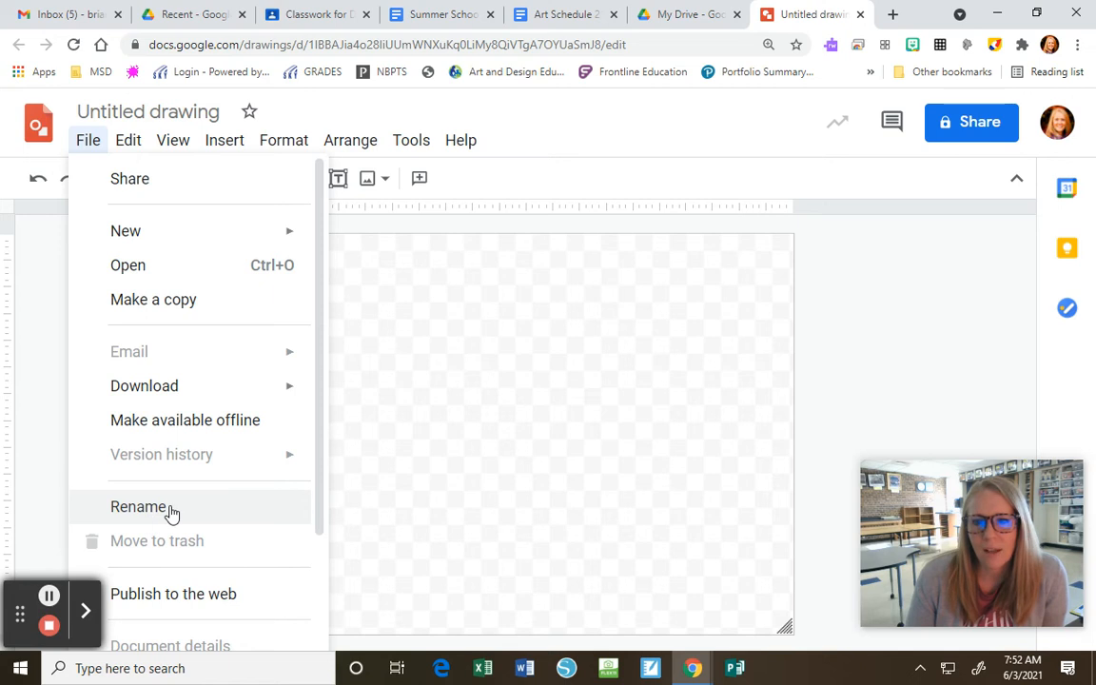
mouse_move(128, 140)
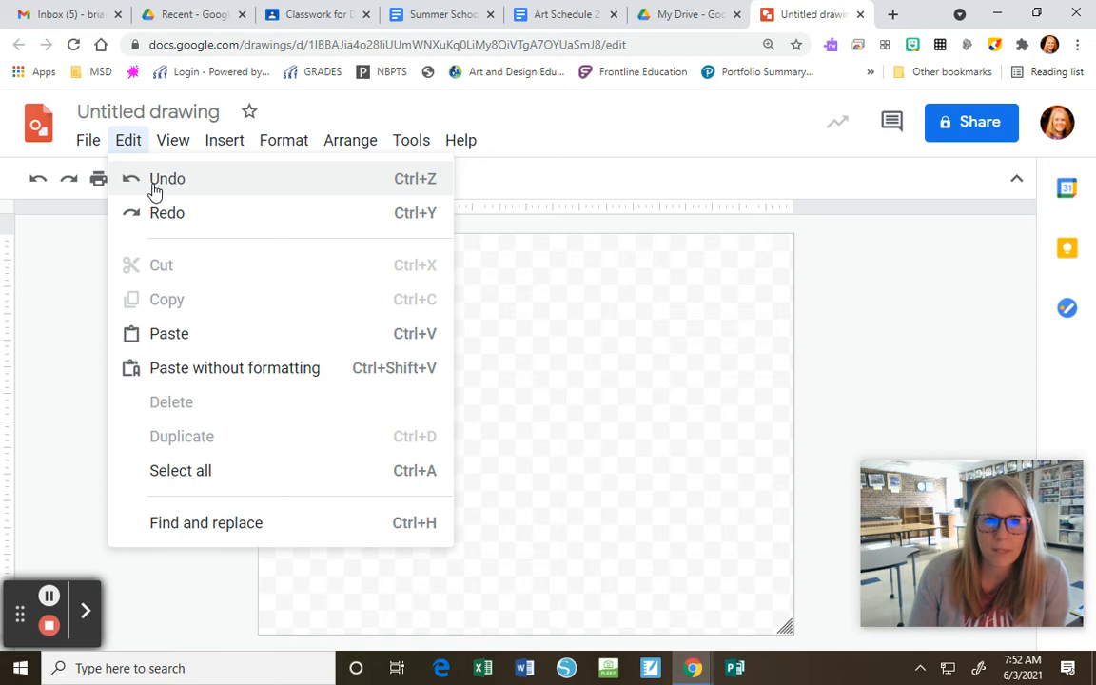
mouse_move(173, 150)
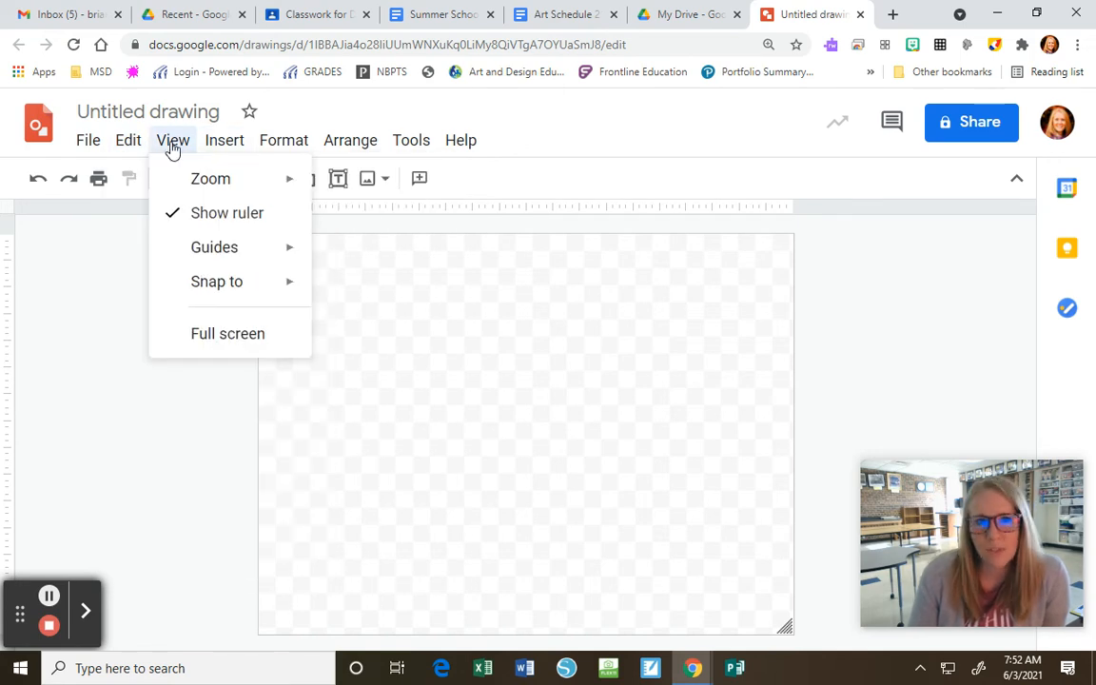
mouse_move(226, 159)
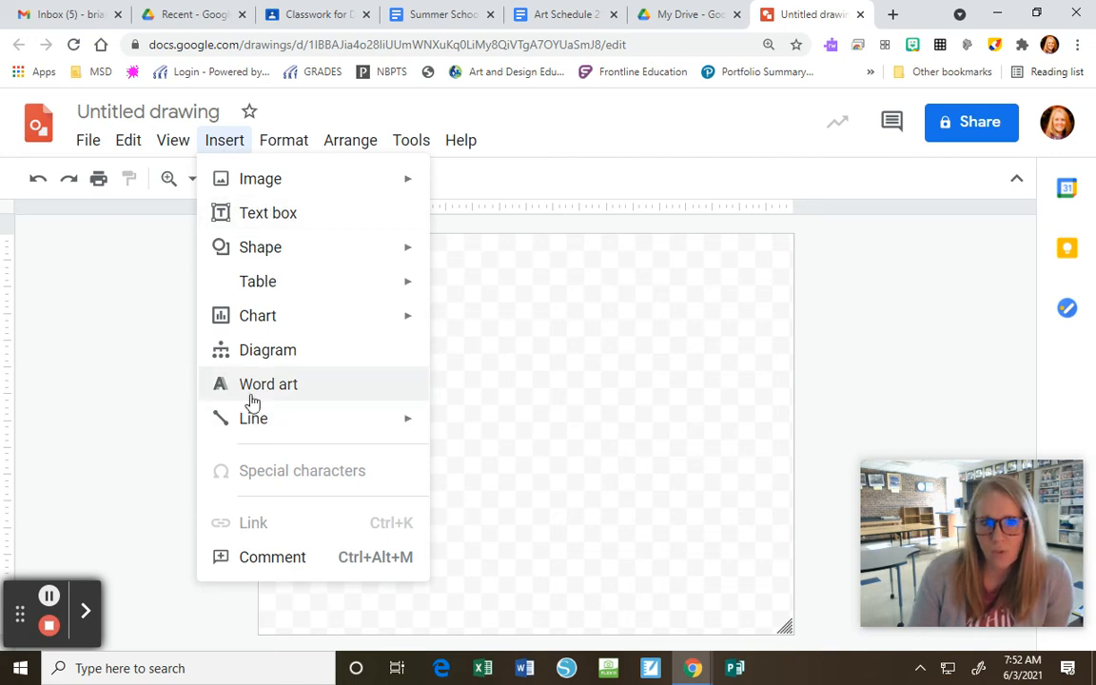
mouse_move(271, 248)
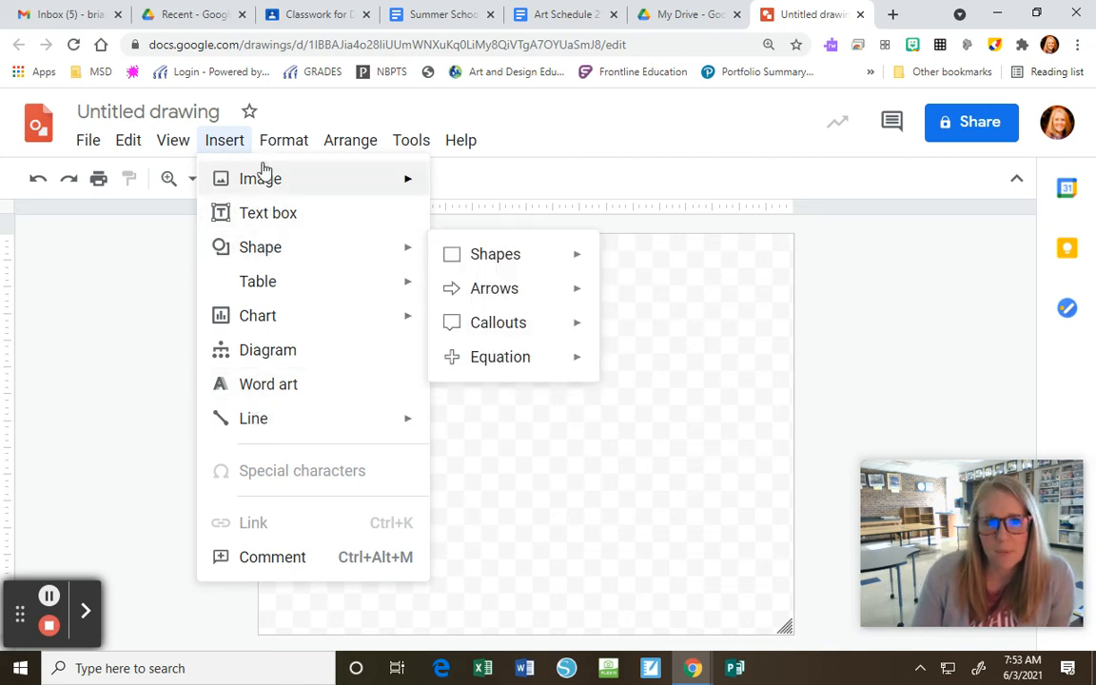
left_click(557, 128)
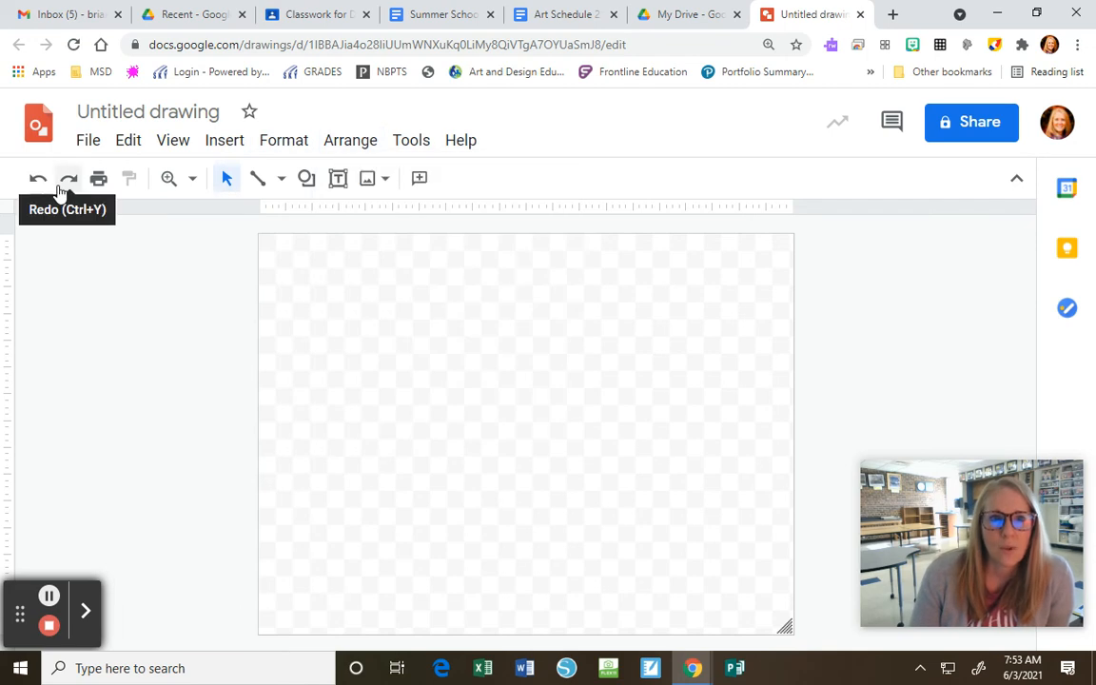
Step: Draw a rectangle shape that covers nearly the whole canvas
left_click(306, 179)
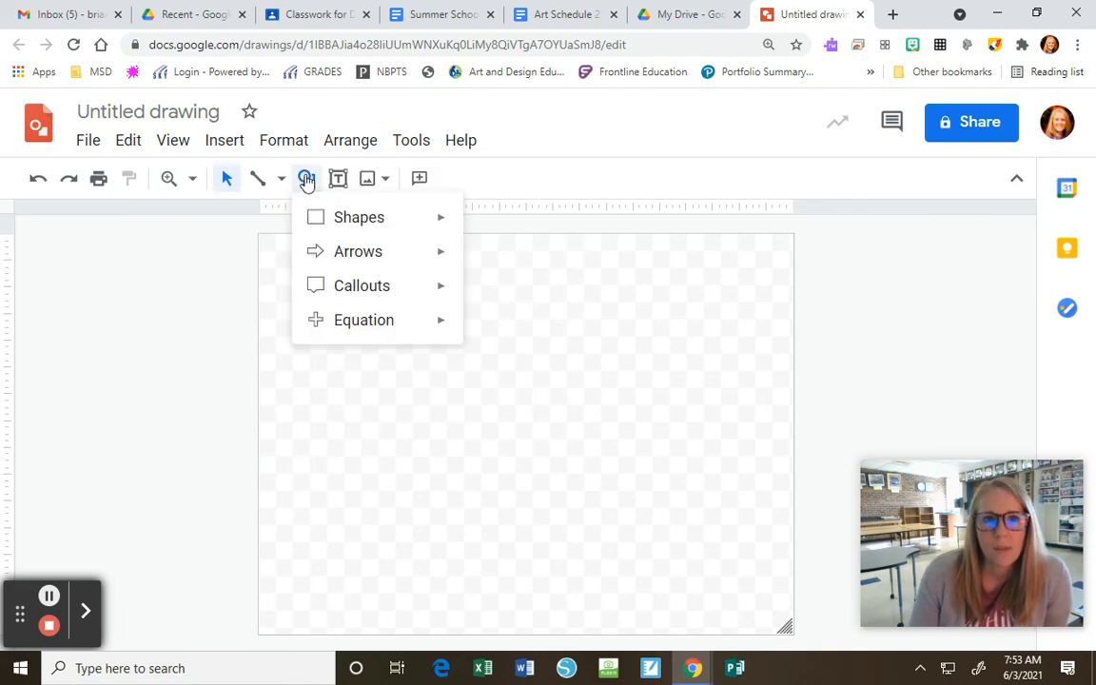
mouse_move(333, 220)
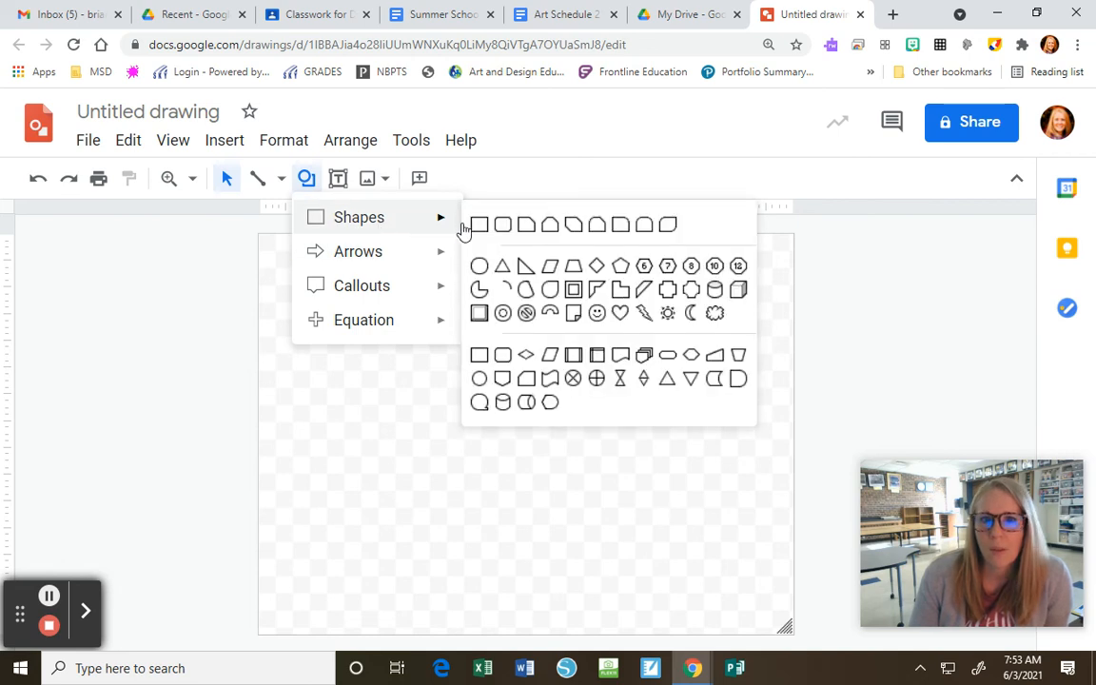
left_click(481, 225)
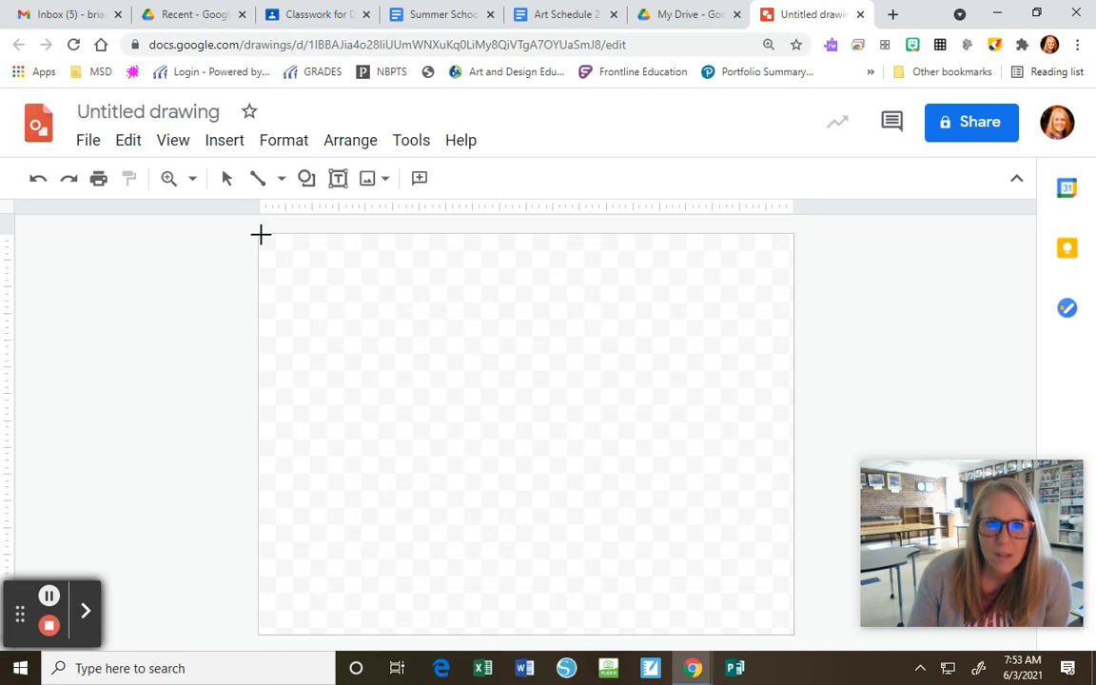
left_click_drag(260, 234, 794, 628)
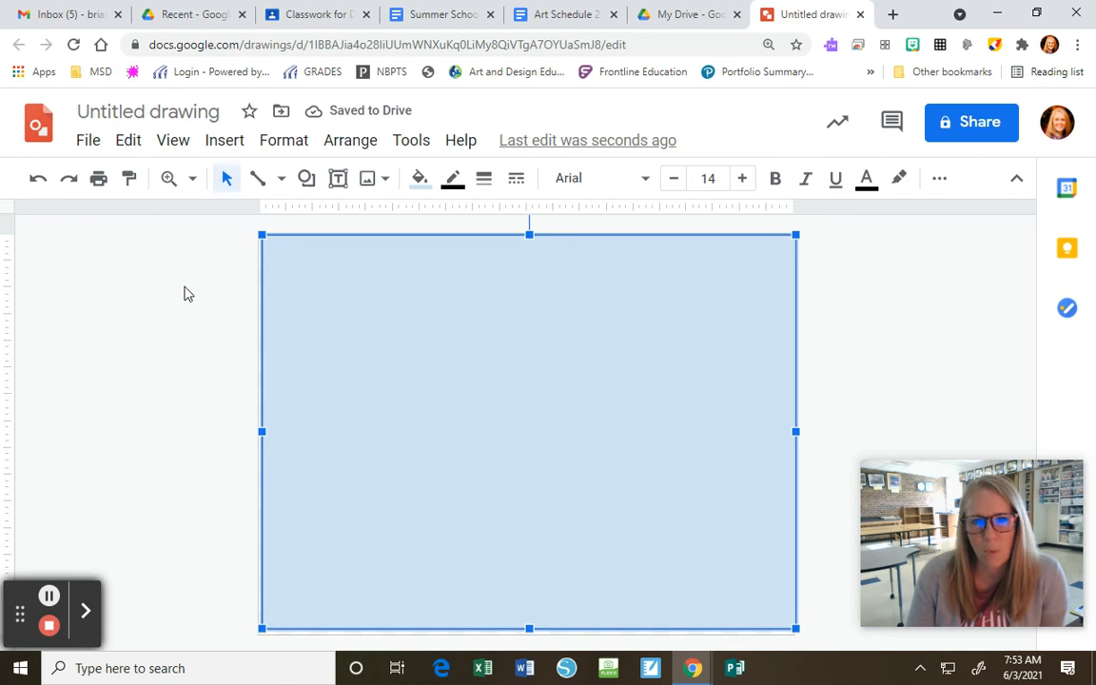
Step: Fill the rectangle with solid dark blue and replace that with the custom light green #58f888ff
left_click(427, 183)
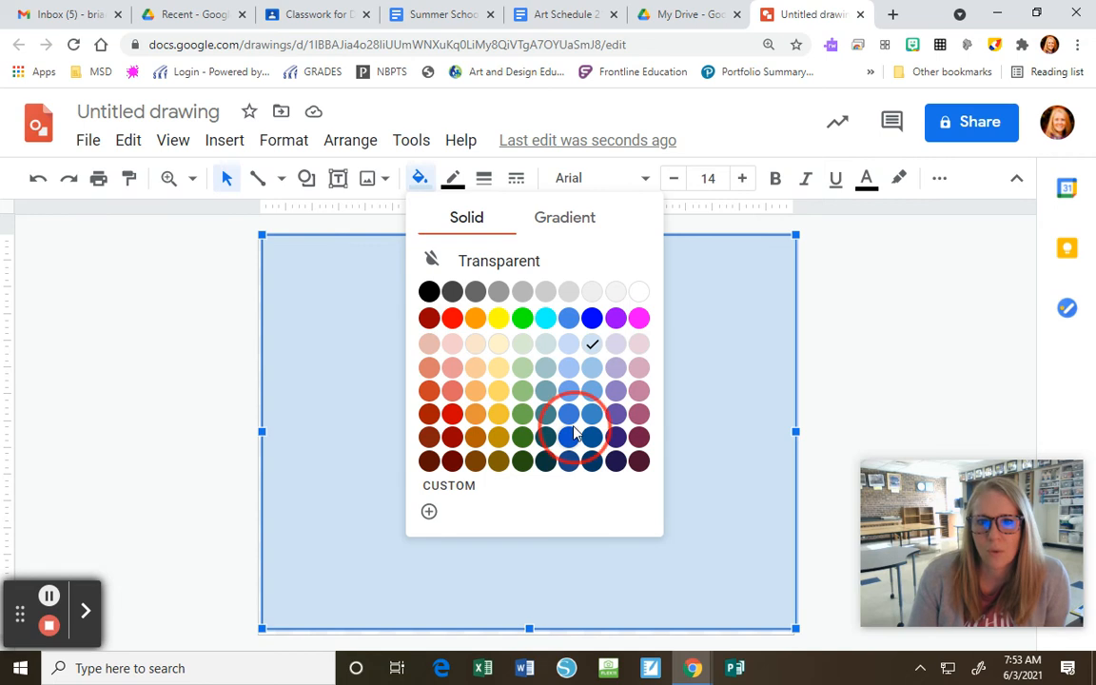
left_click(573, 433)
left_click(428, 183)
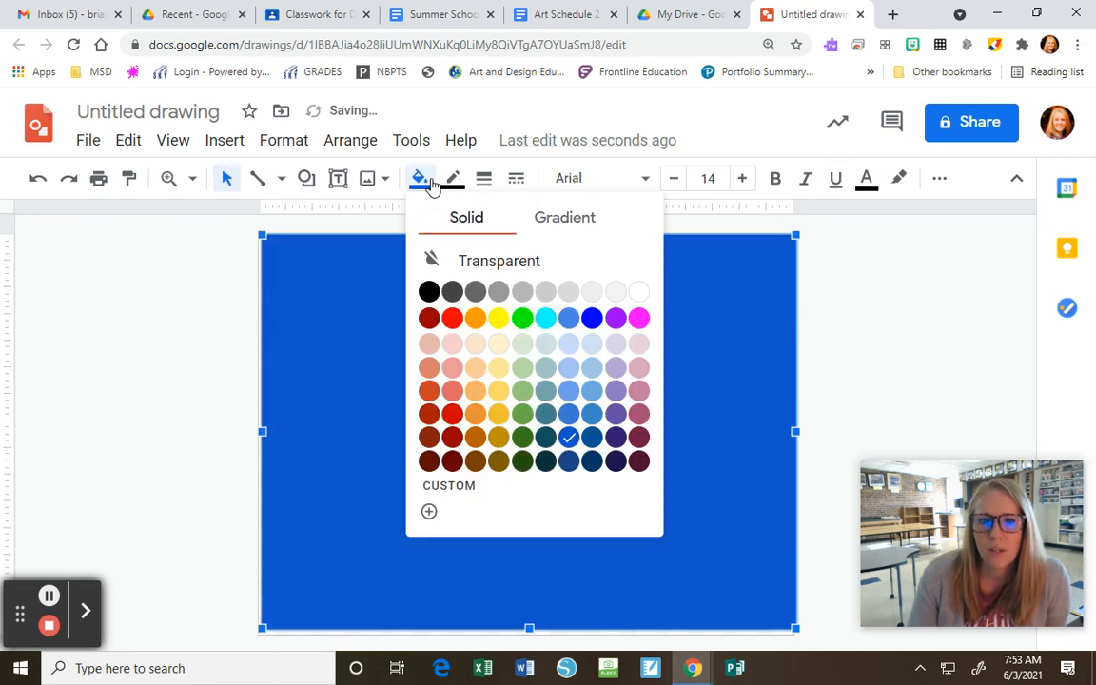
left_click(451, 487)
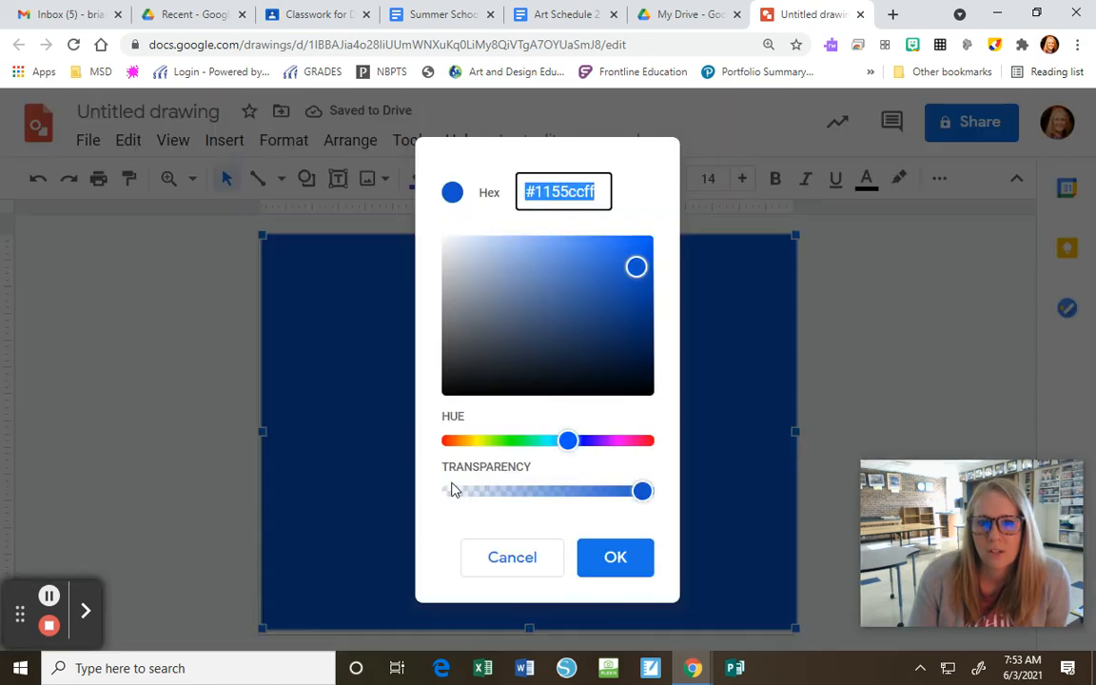
left_click_drag(566, 439, 530, 439)
left_click(579, 241)
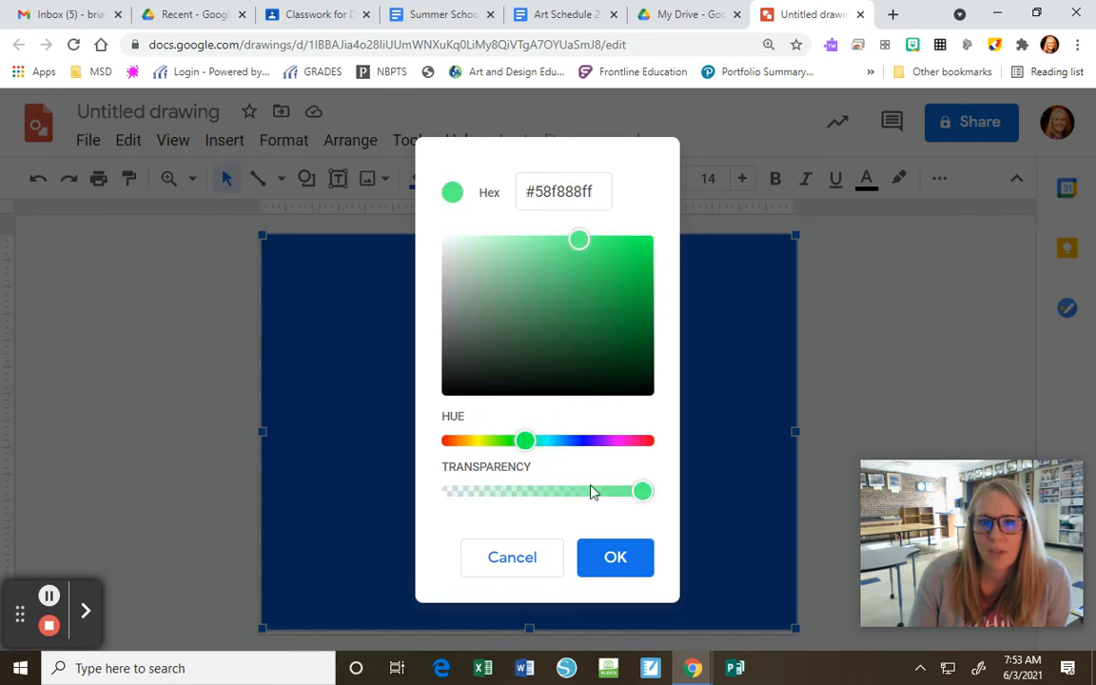
left_click(627, 569)
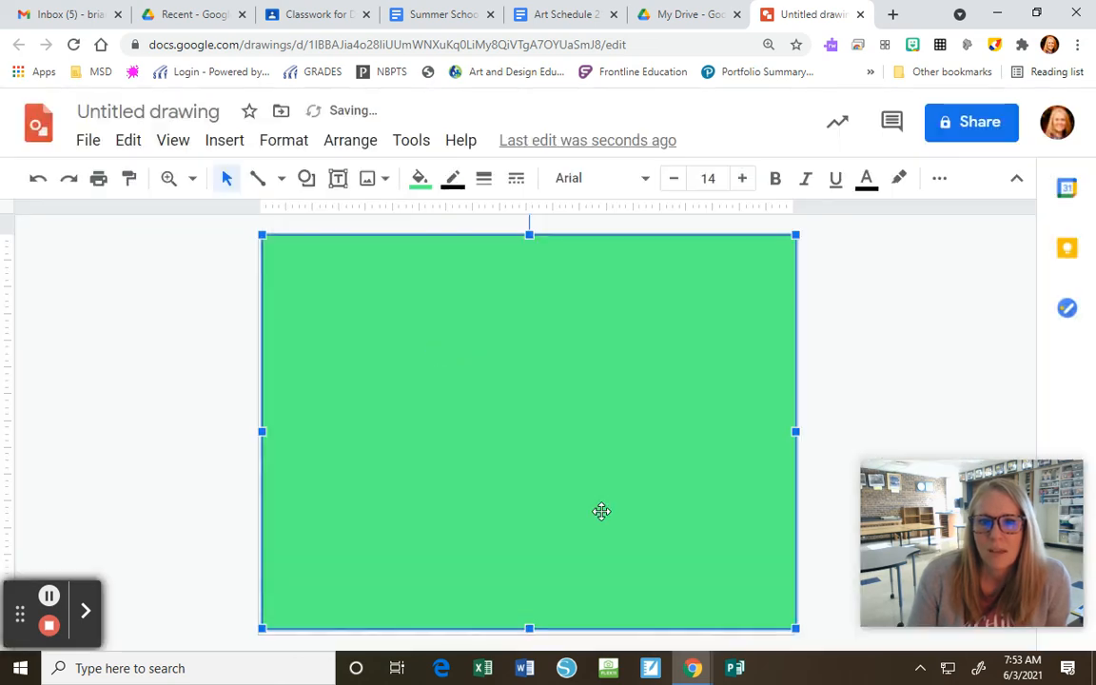
Step: Try a light red radial gradient fill on the rectangle, followed by a dark yellow linear gradient
left_click(420, 181)
left_click(577, 226)
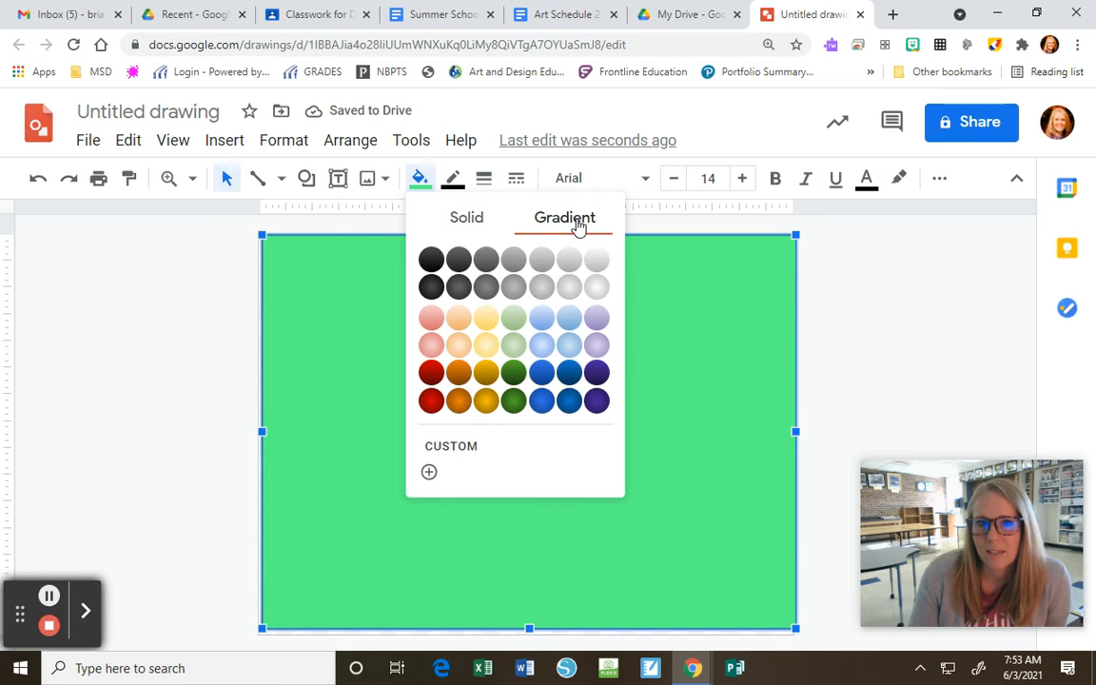
left_click(428, 346)
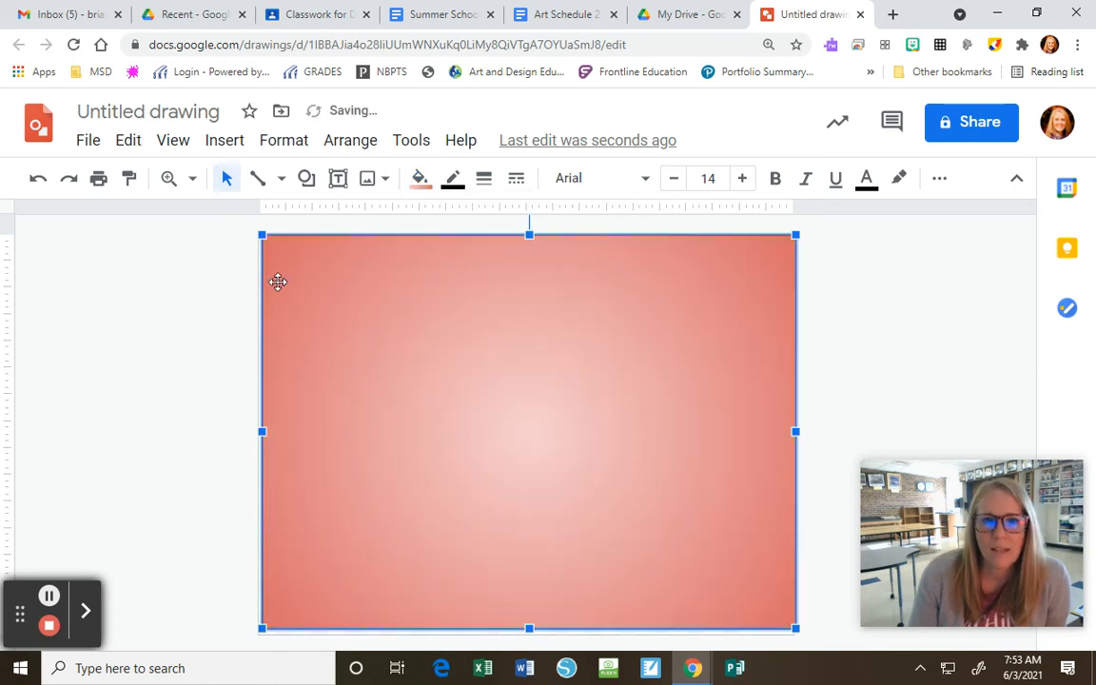
left_click(417, 180)
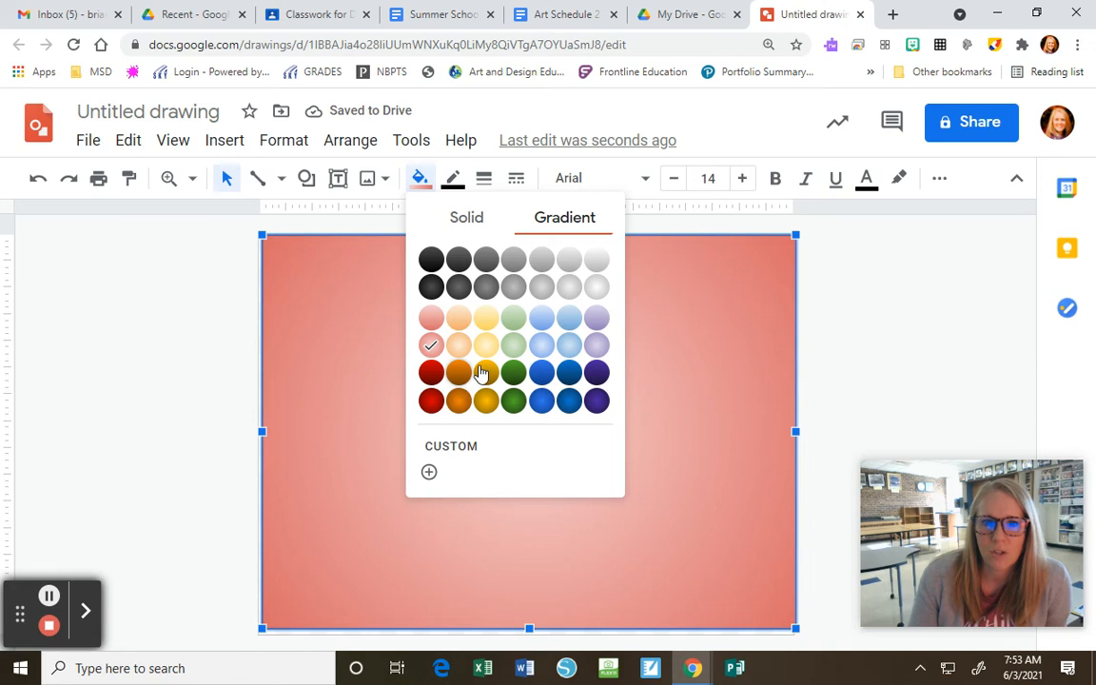
left_click(489, 372)
Step: Fill the rectangle with the light purple radial gradient and shrink it to a small, nearly square shape in the canvas's upper-left corner
left_click(419, 178)
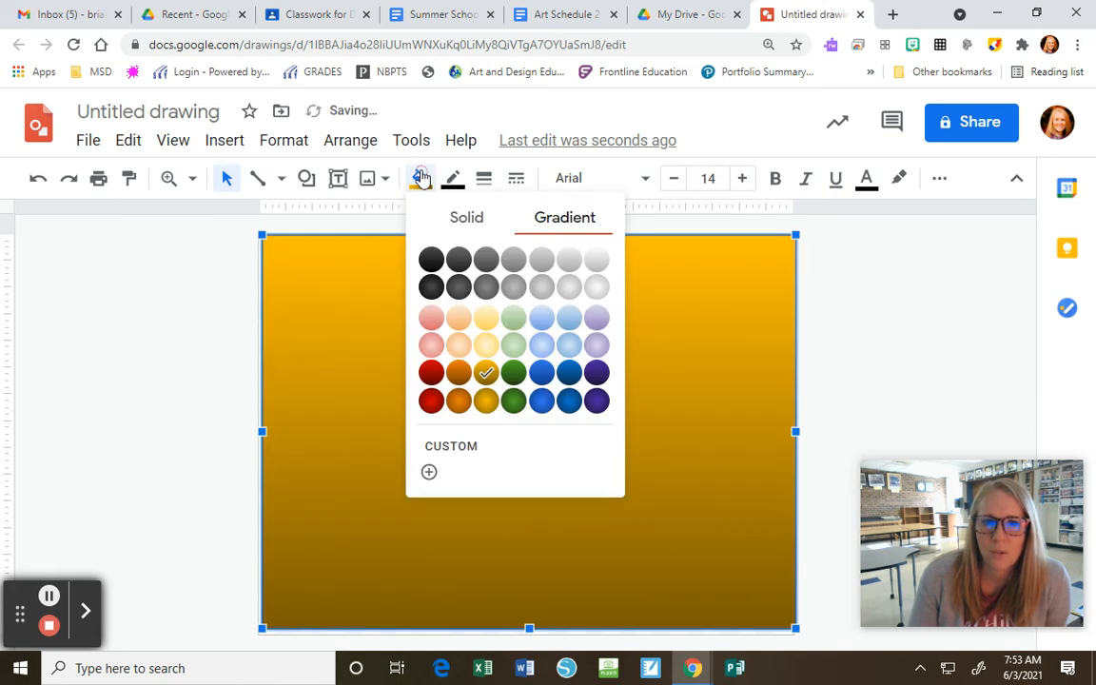
left_click(594, 351)
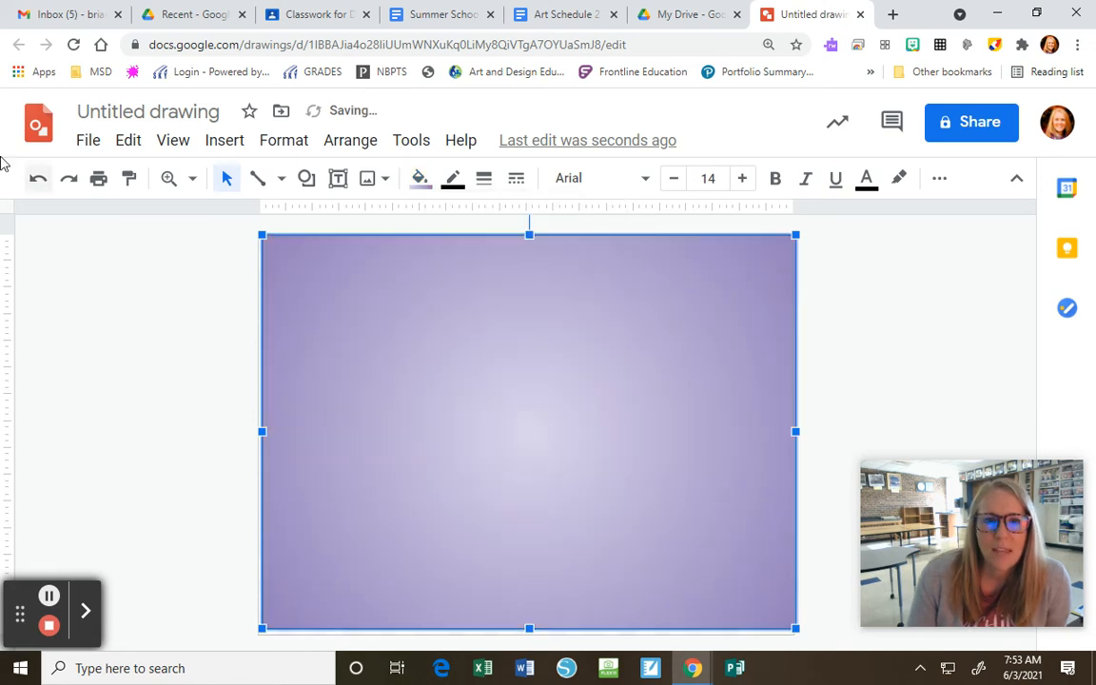
left_click_drag(795, 627, 503, 366)
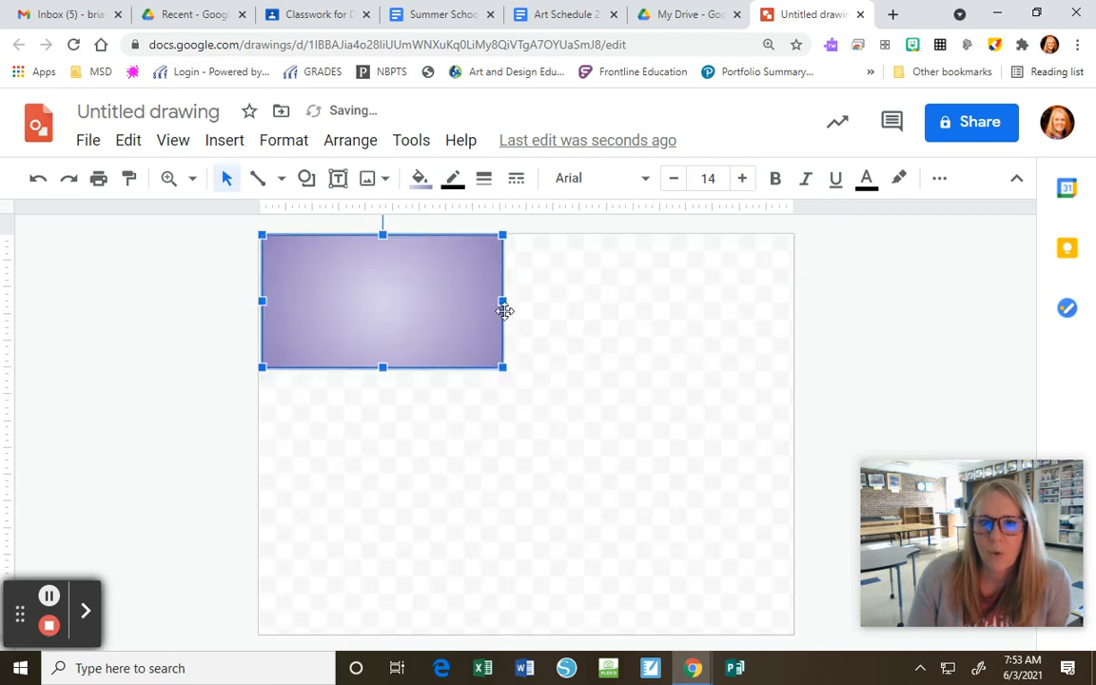
left_click_drag(503, 302, 413, 295)
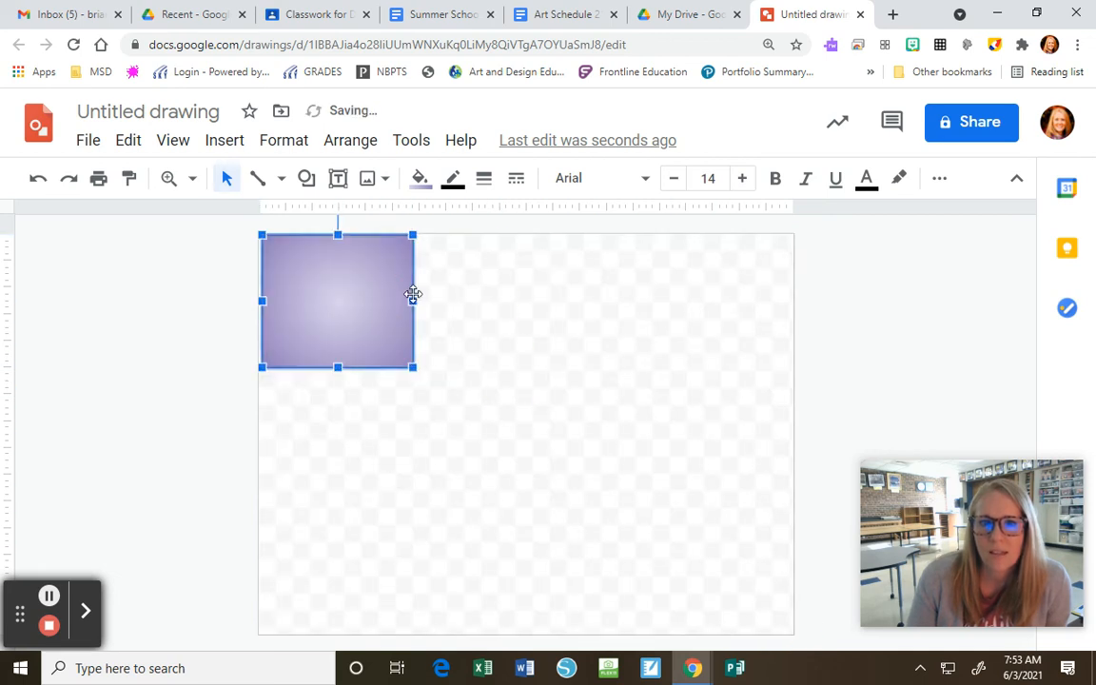
left_click(578, 387)
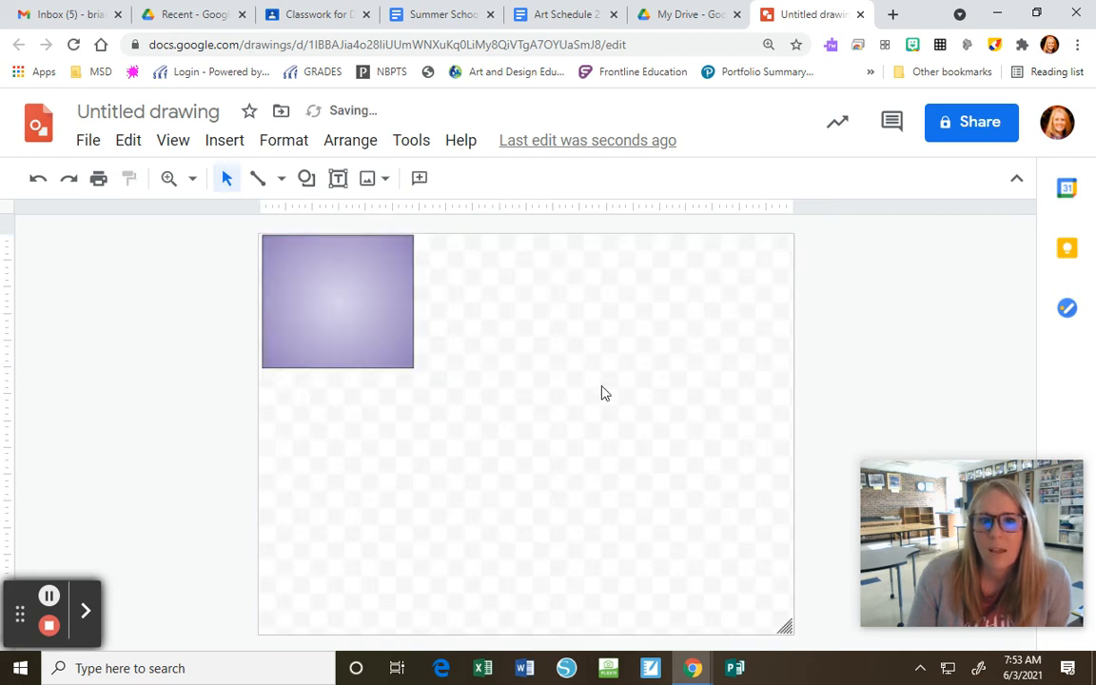
left_click(306, 298)
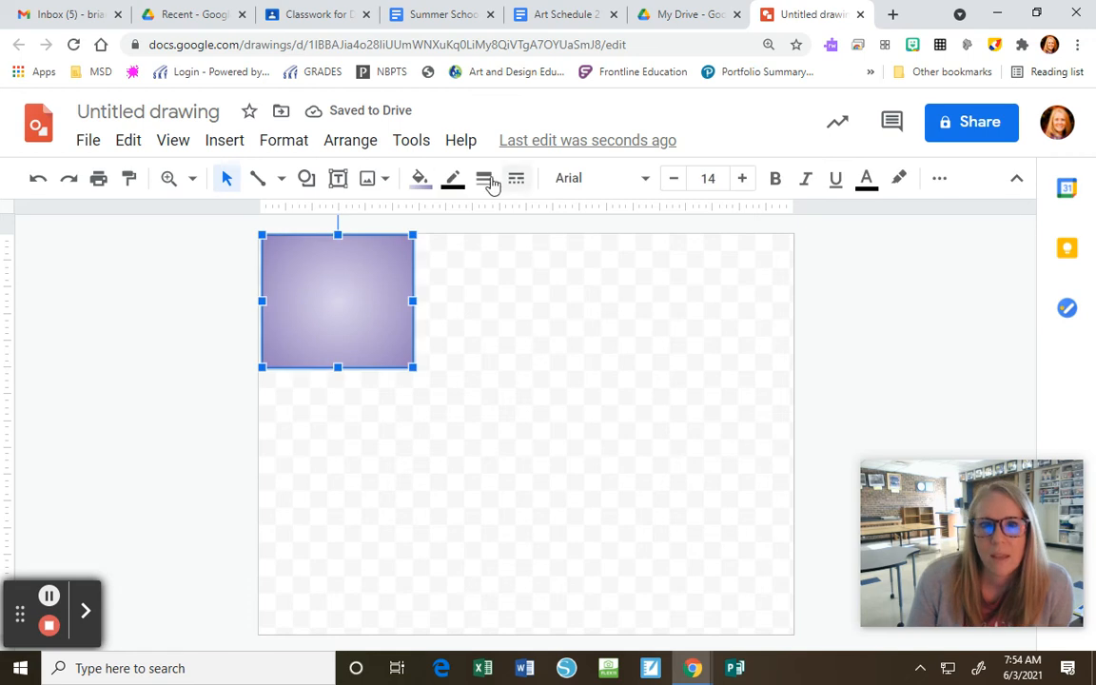
left_click(453, 182)
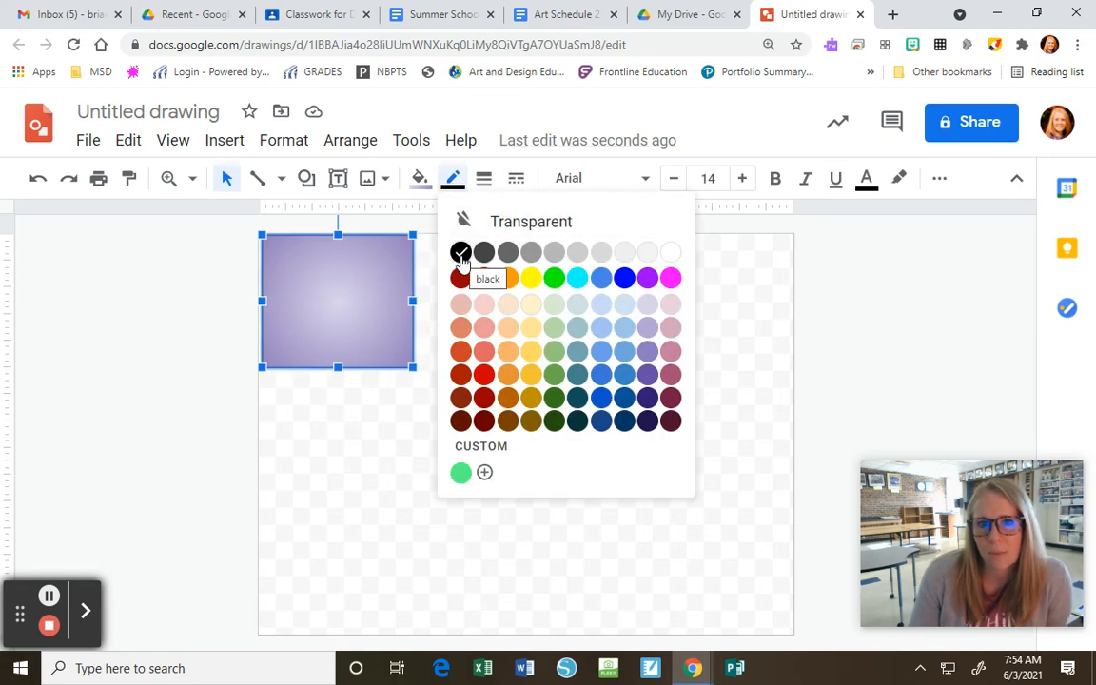
left_click(772, 255)
Step: Set the purple shape's border weight to 16px and make its border color transparent
left_click(366, 296)
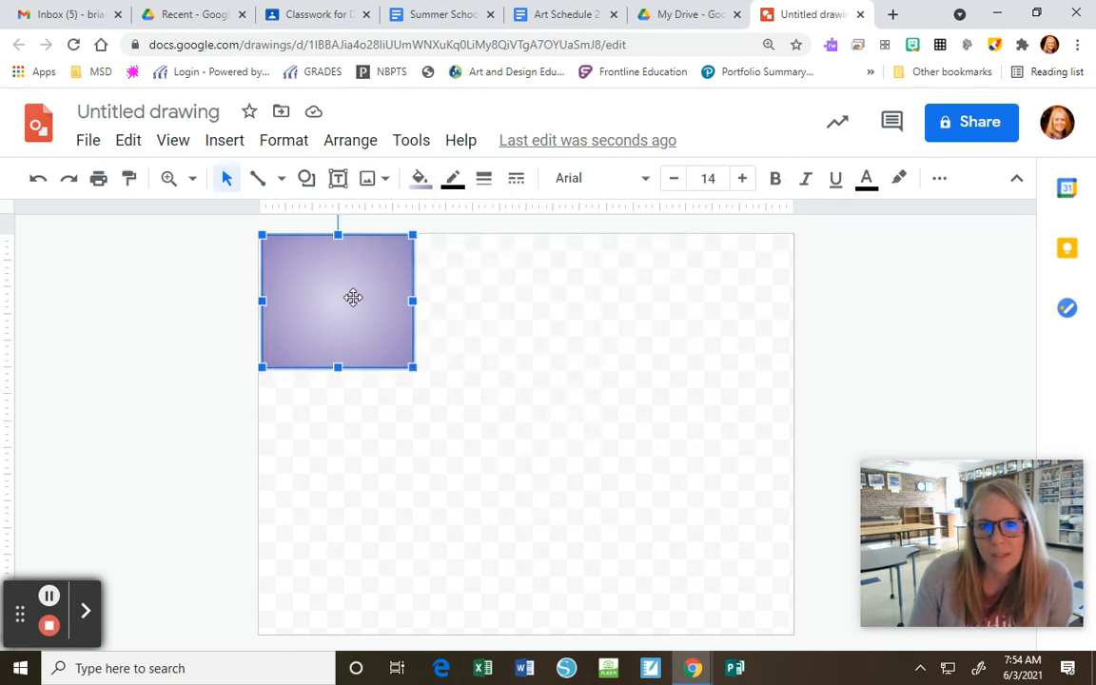
left_click(490, 187)
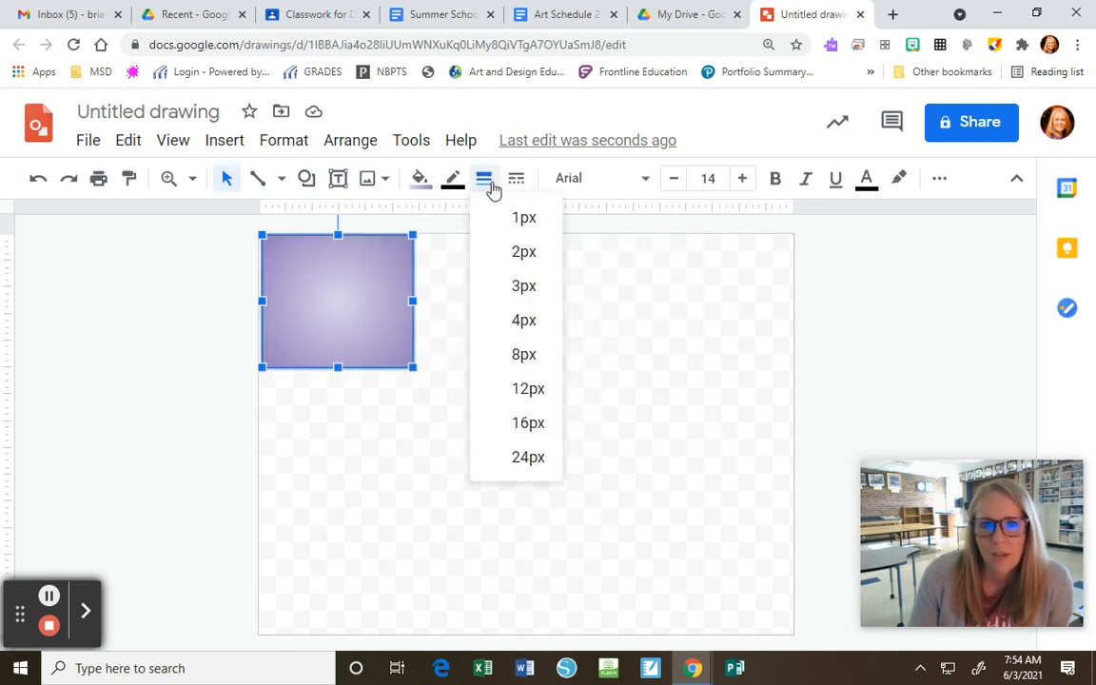
left_click(529, 422)
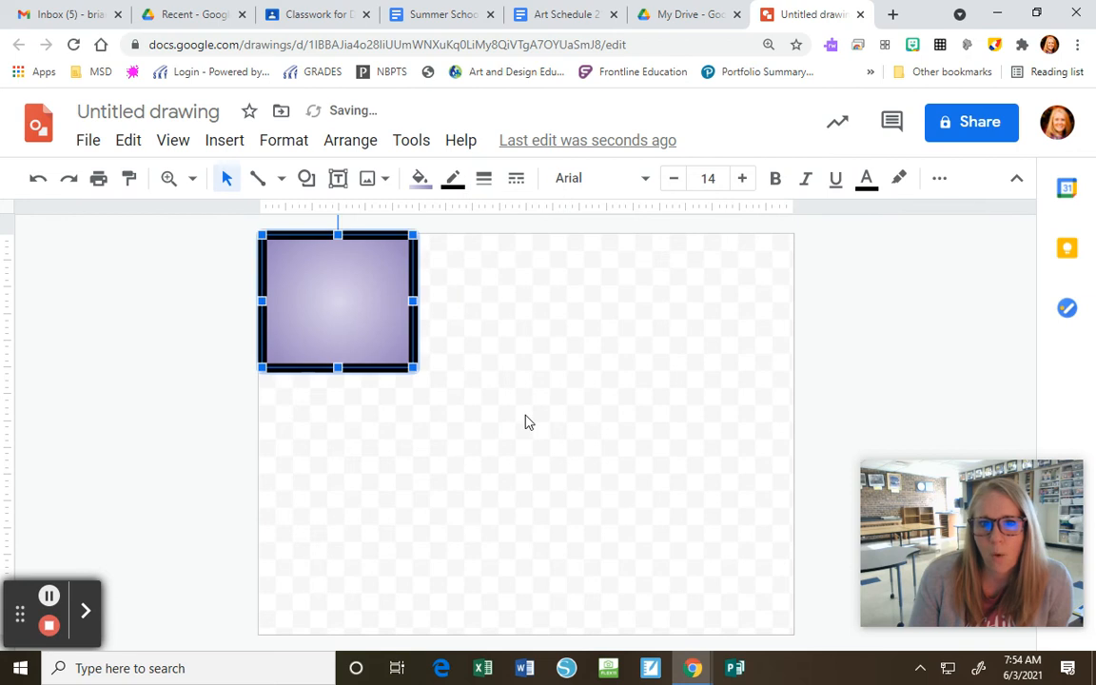
left_click(453, 180)
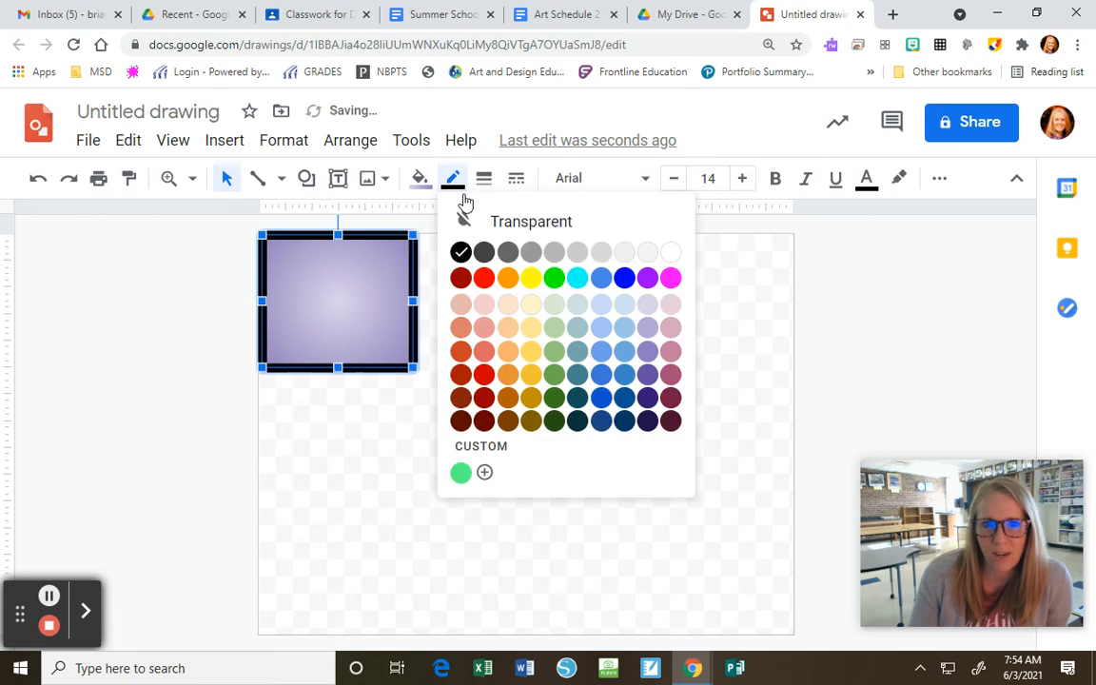
left_click(521, 223)
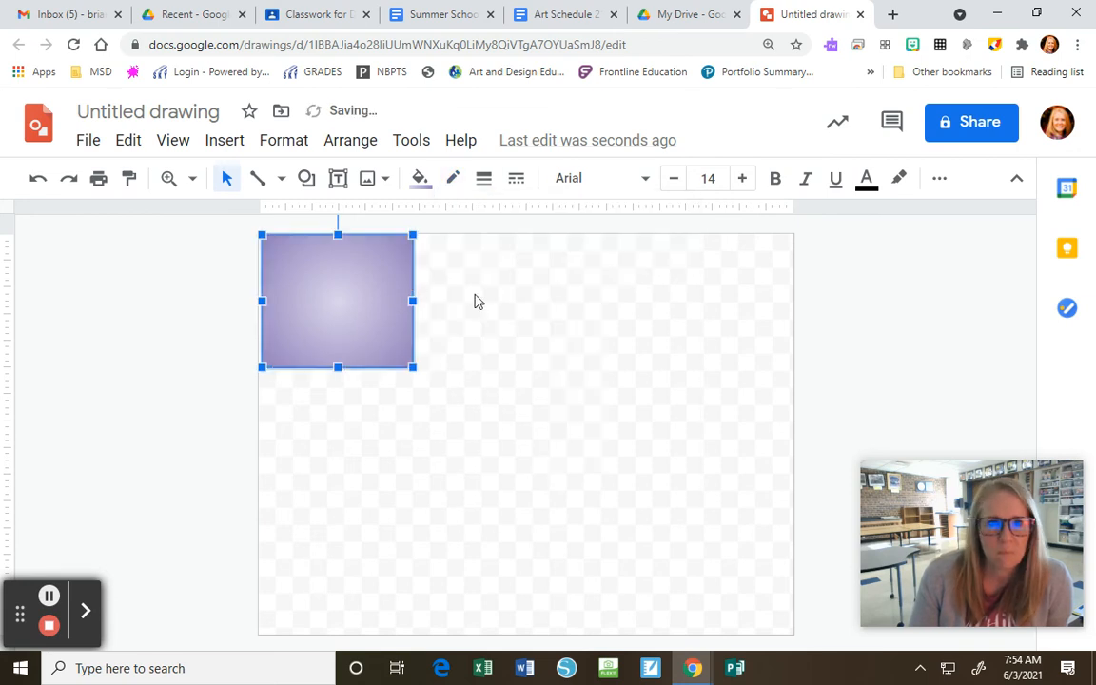
Step: Copy the purple square, paste it, and place the duplicate diagonally below so its corner meets the original's lower-right corner
left_click(540, 301)
left_click(362, 312)
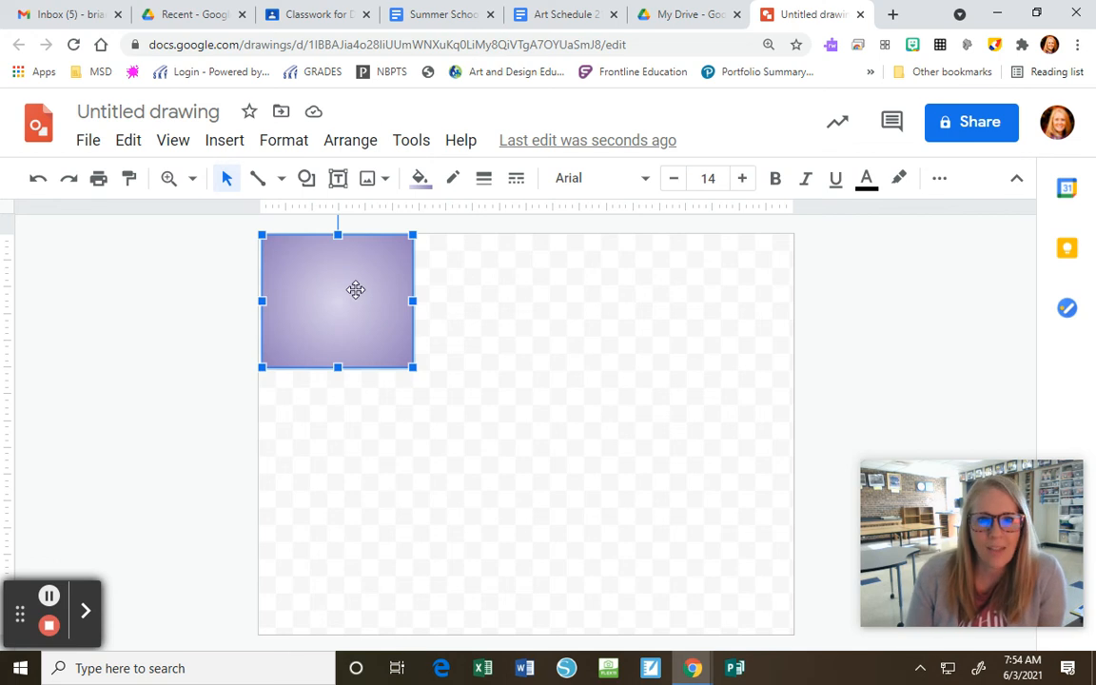
left_click(551, 308)
left_click(369, 286)
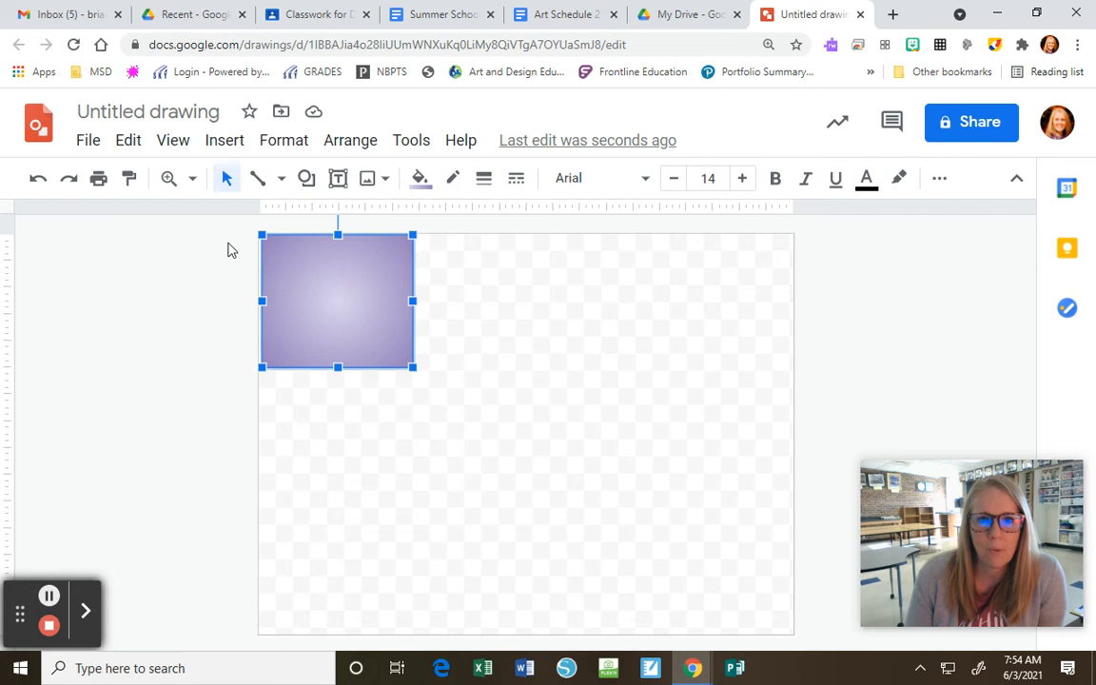
left_click(131, 142)
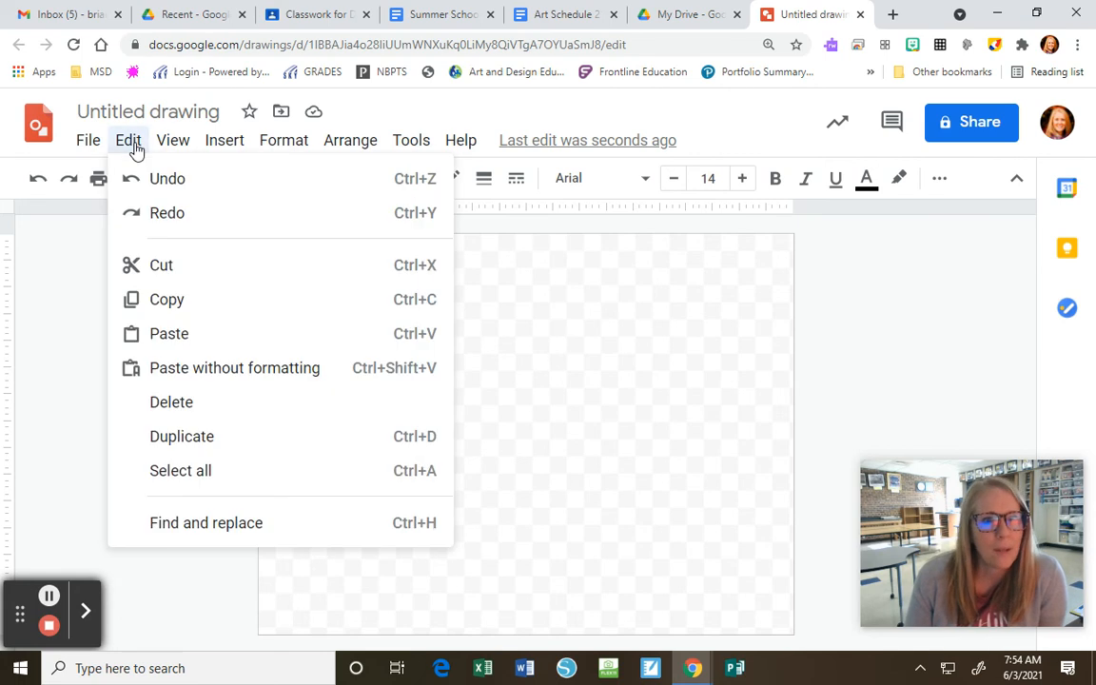
left_click(171, 301)
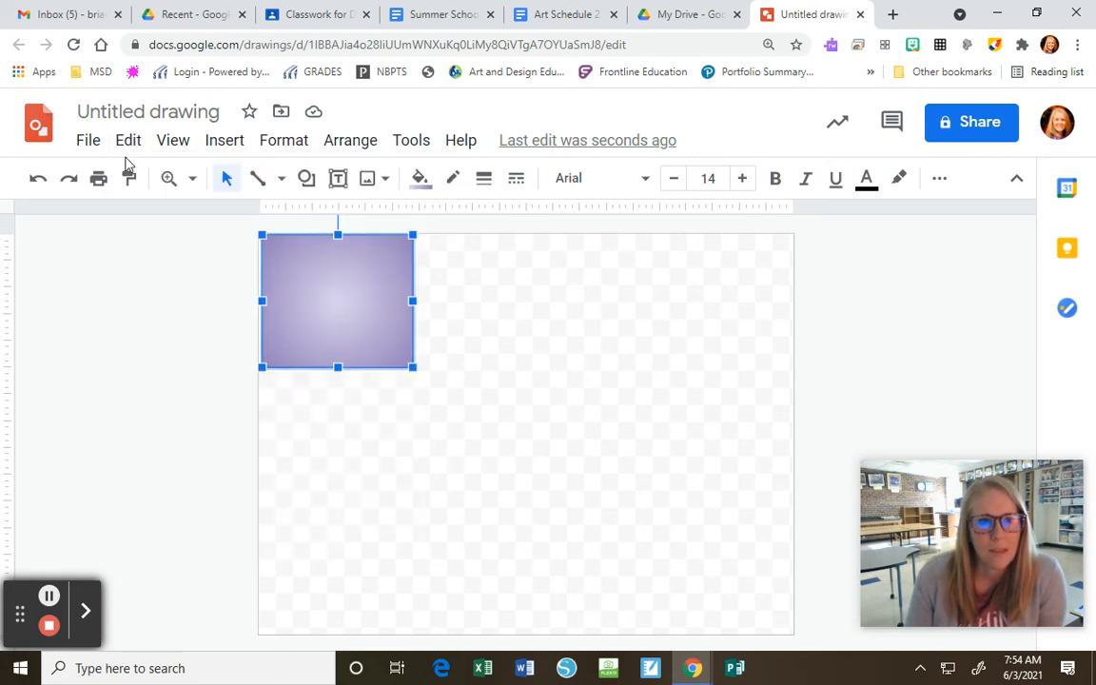
left_click(127, 141)
left_click(167, 337)
left_click_drag(355, 305, 492, 433)
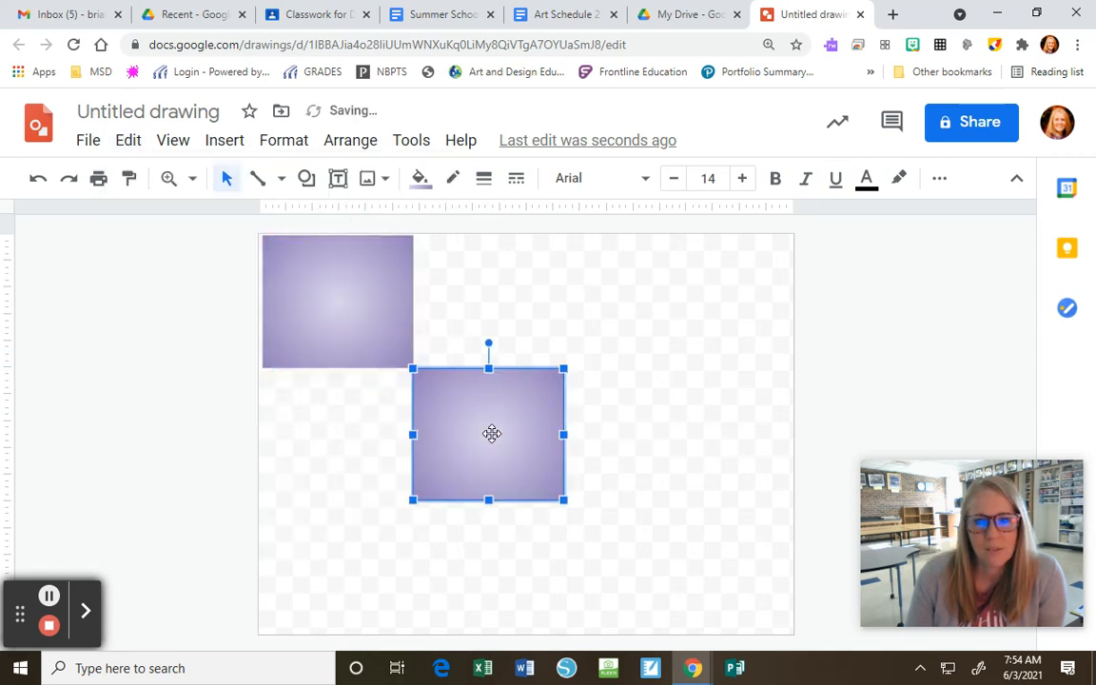
Step: Copy and paste the middle purple square again, placing the new duplicate diagonally above its upper-right corner in the top row
left_click(127, 140)
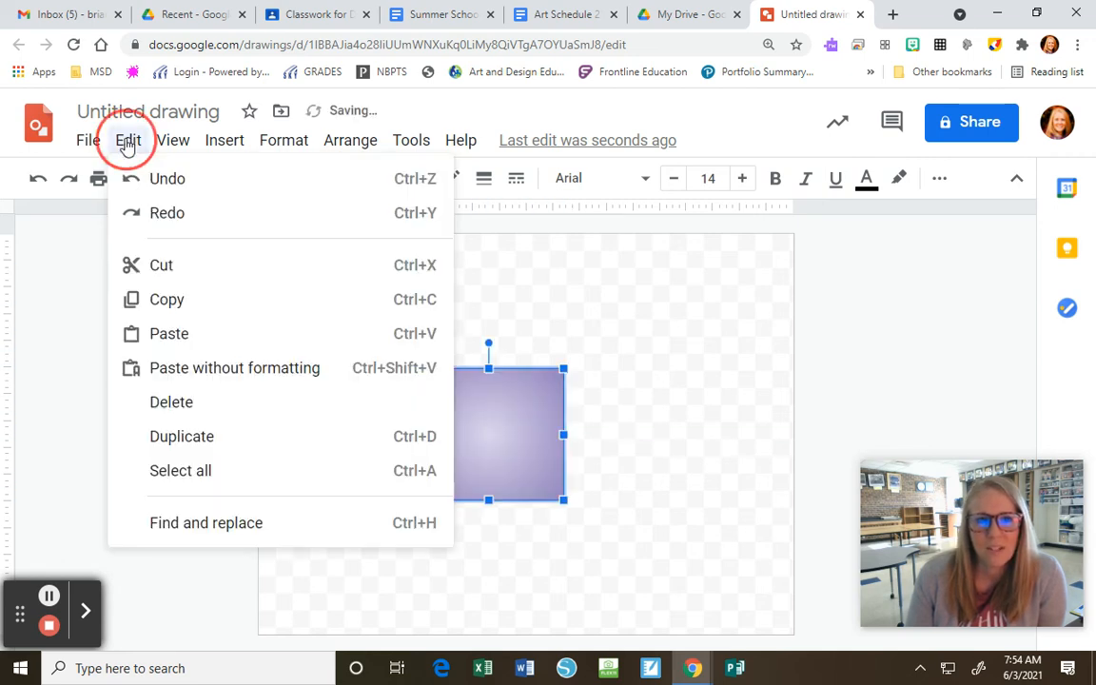
left_click(159, 293)
left_click(127, 140)
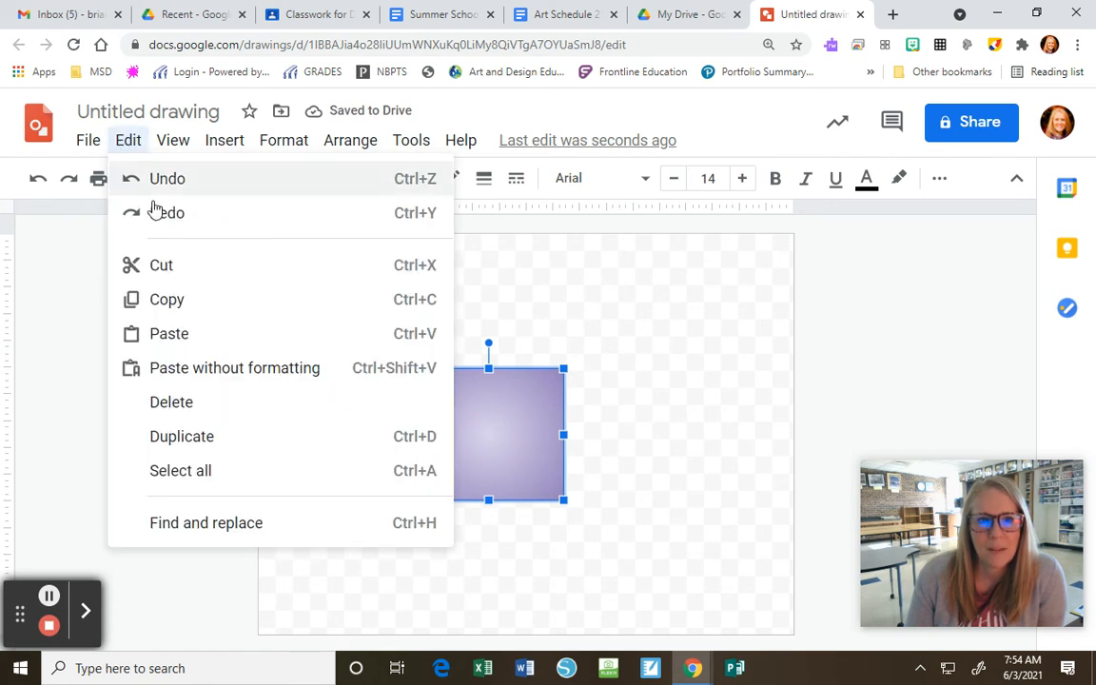
left_click(152, 331)
left_click_drag(485, 447, 630, 307)
left_click(667, 415)
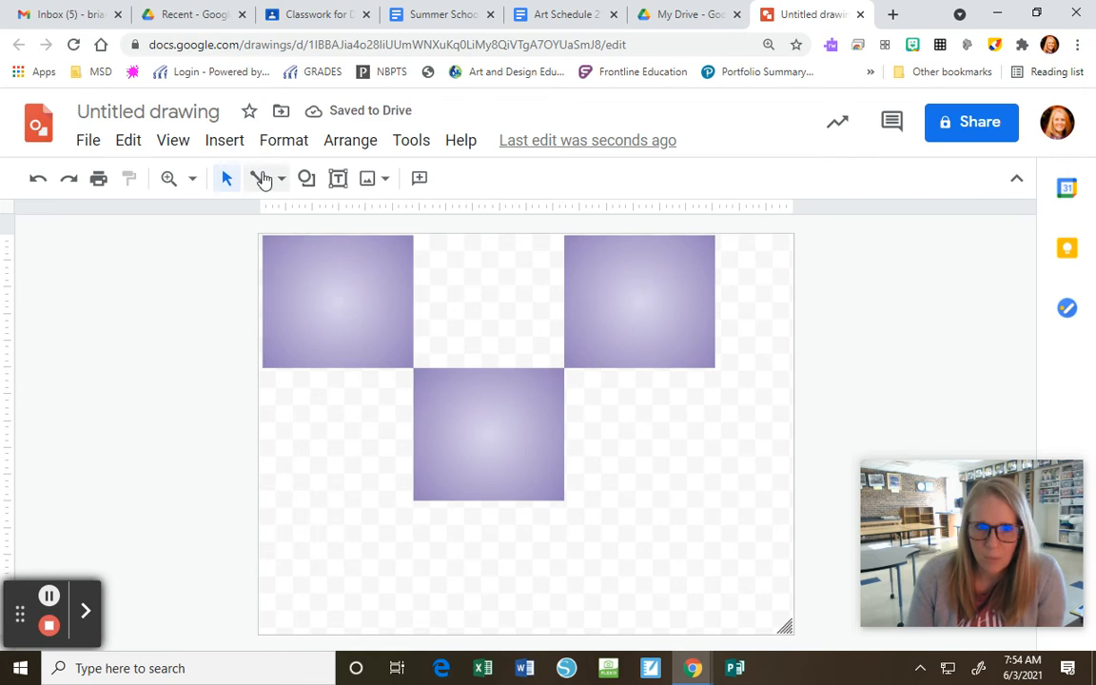
Step: Draw a straight diagonal line from between the two upper squares down to the canvas's lower-right area
left_click(305, 178)
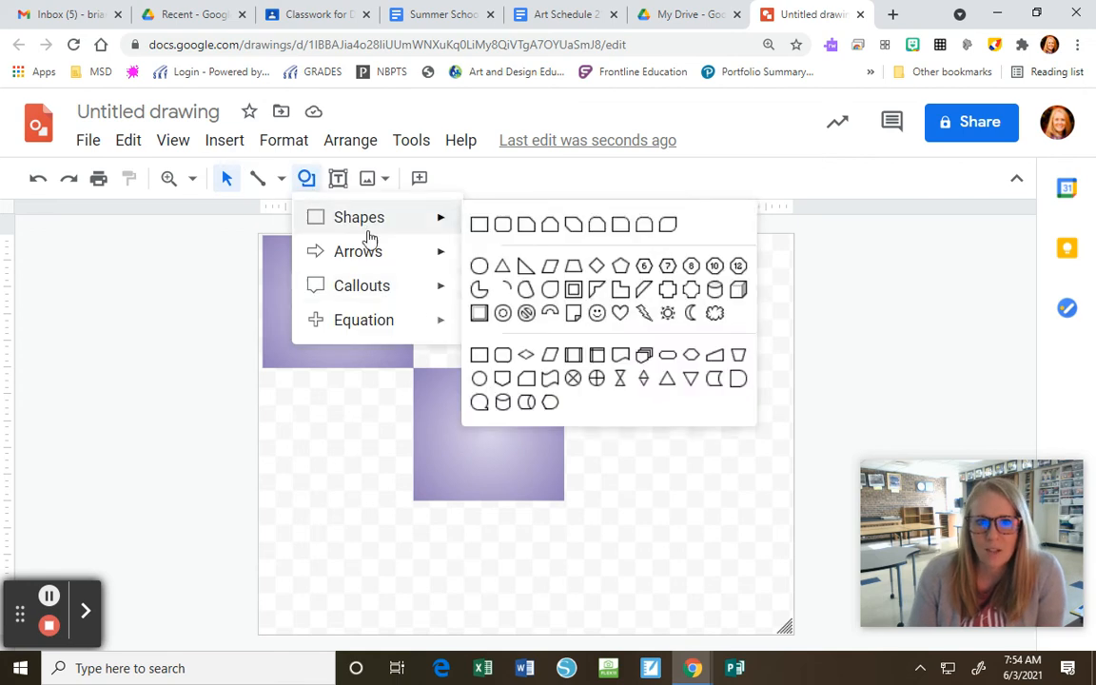
left_click(282, 179)
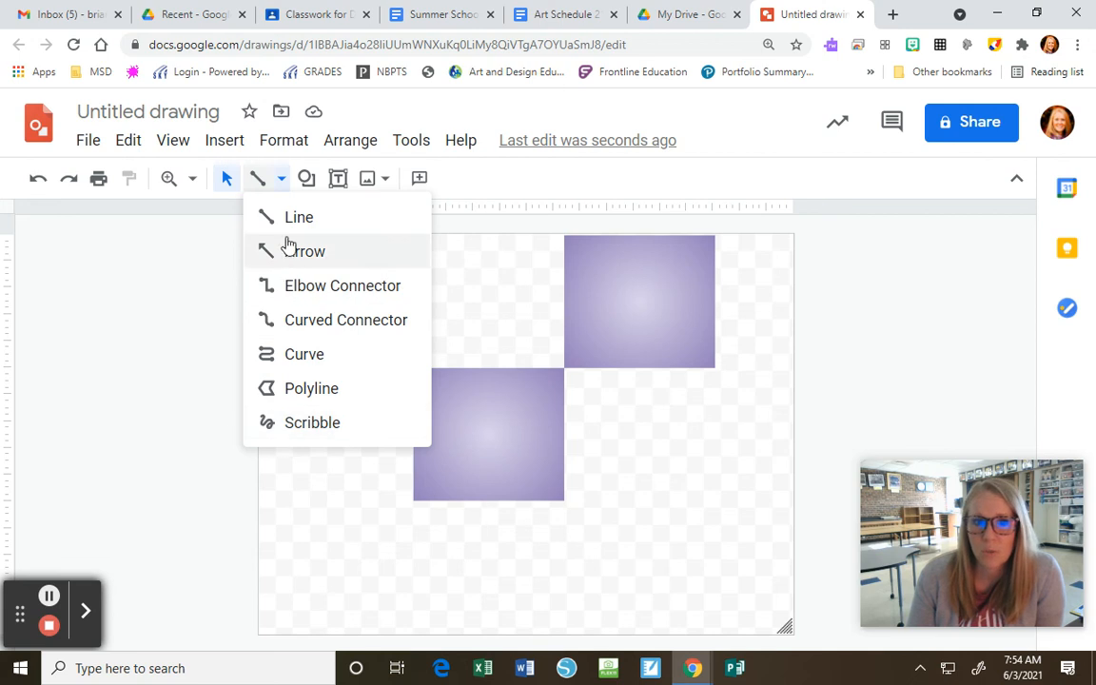
left_click(295, 218)
mouse_move(423, 259)
left_mouse_down()
mouse_move(587, 384)
mouse_move(673, 494)
left_mouse_up()
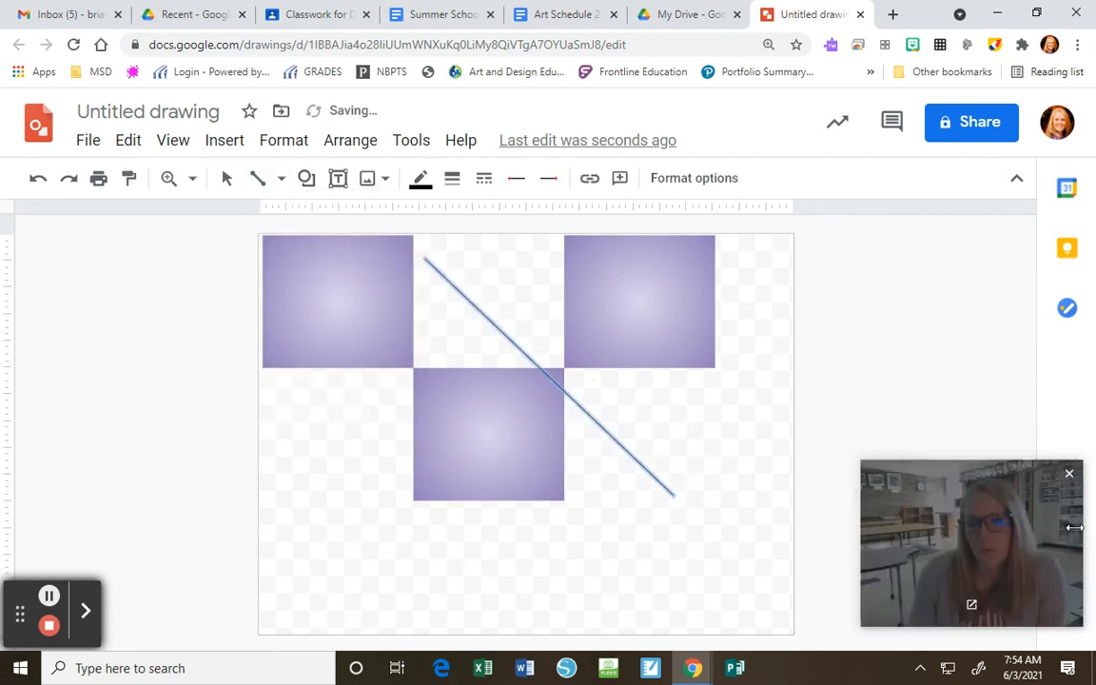
Step: Color the diagonal line red and give it a much thicker line weight
left_click(419, 183)
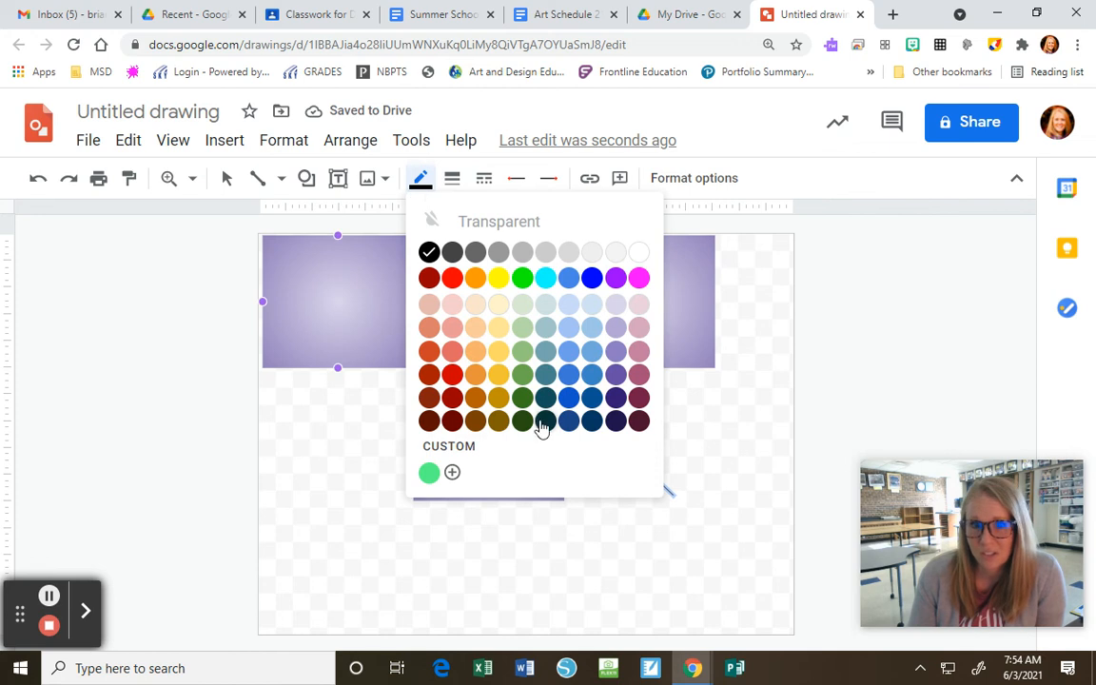
left_click(451, 373)
left_click(451, 178)
left_click(495, 457)
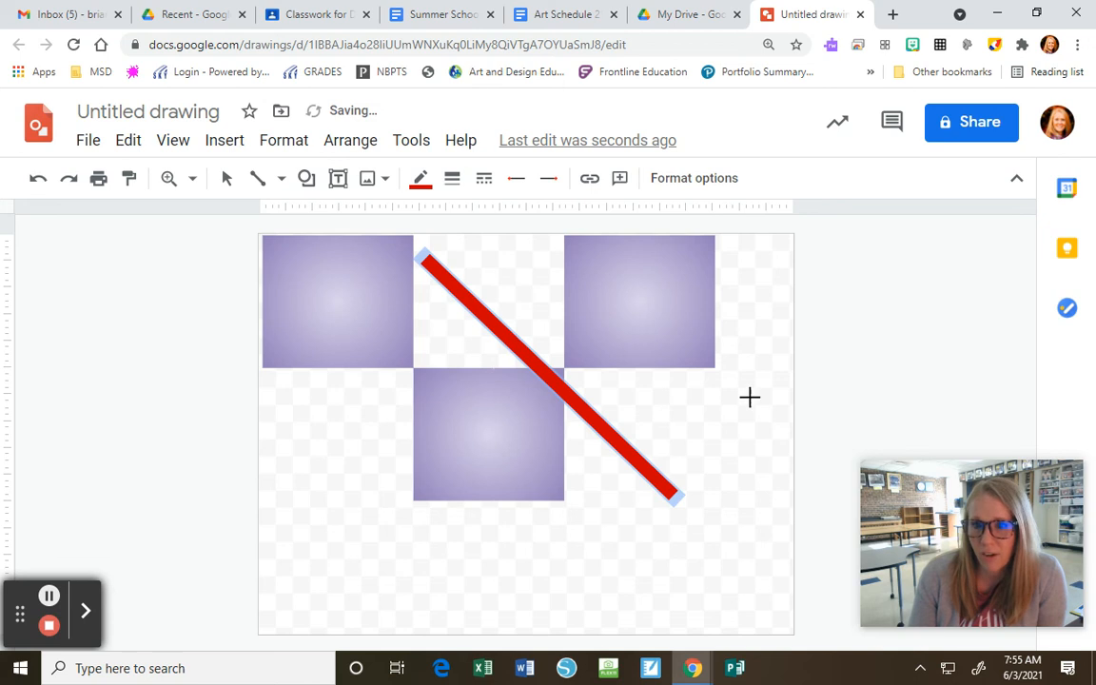
Step: Draw a large looping freehand scribble over the canvas and reduce it to the thinnest line weight
left_click(281, 181)
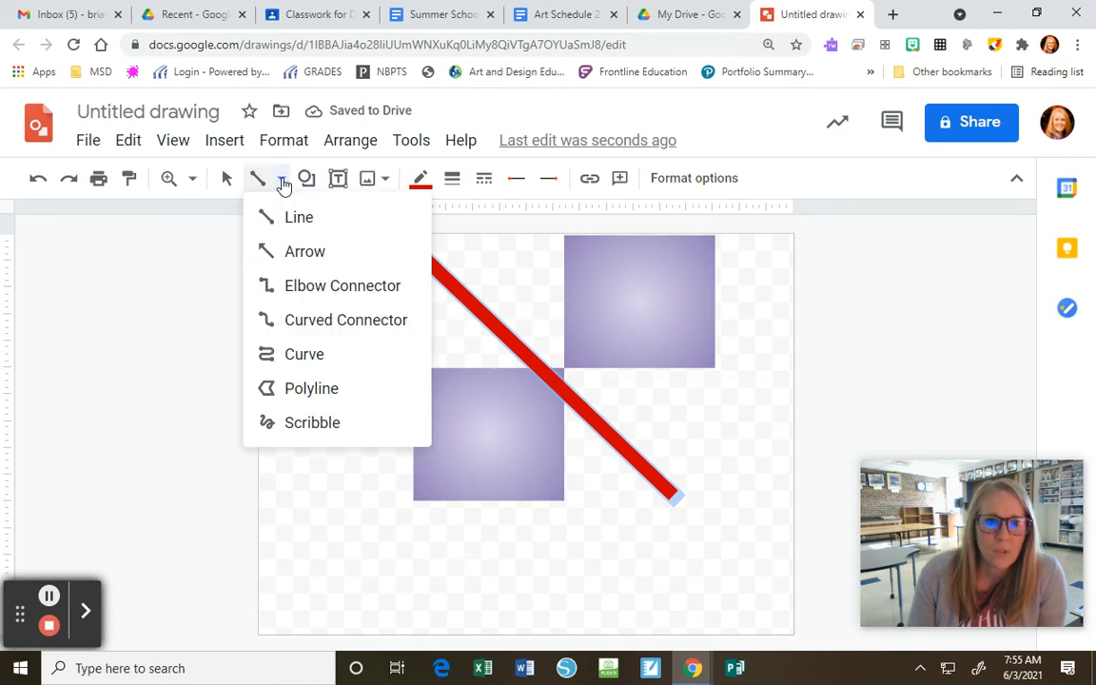
left_click(296, 423)
mouse_move(414, 583)
left_mouse_down()
mouse_move(482, 380)
mouse_move(655, 568)
mouse_move(312, 215)
mouse_move(603, 385)
left_mouse_up()
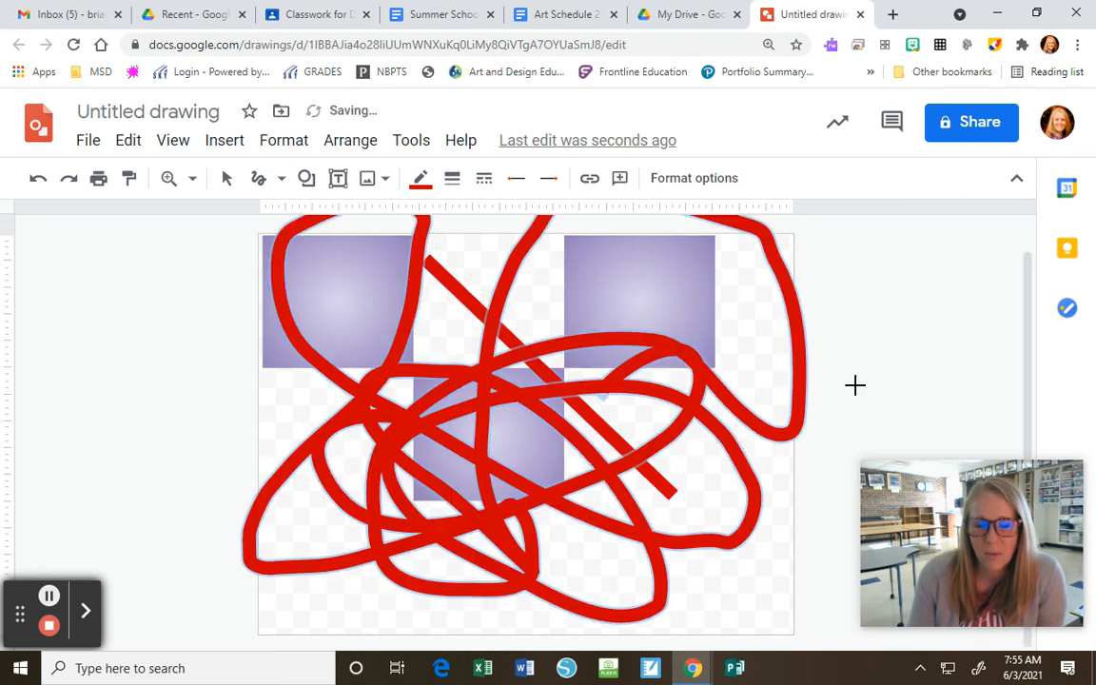
left_click(454, 180)
left_click(480, 215)
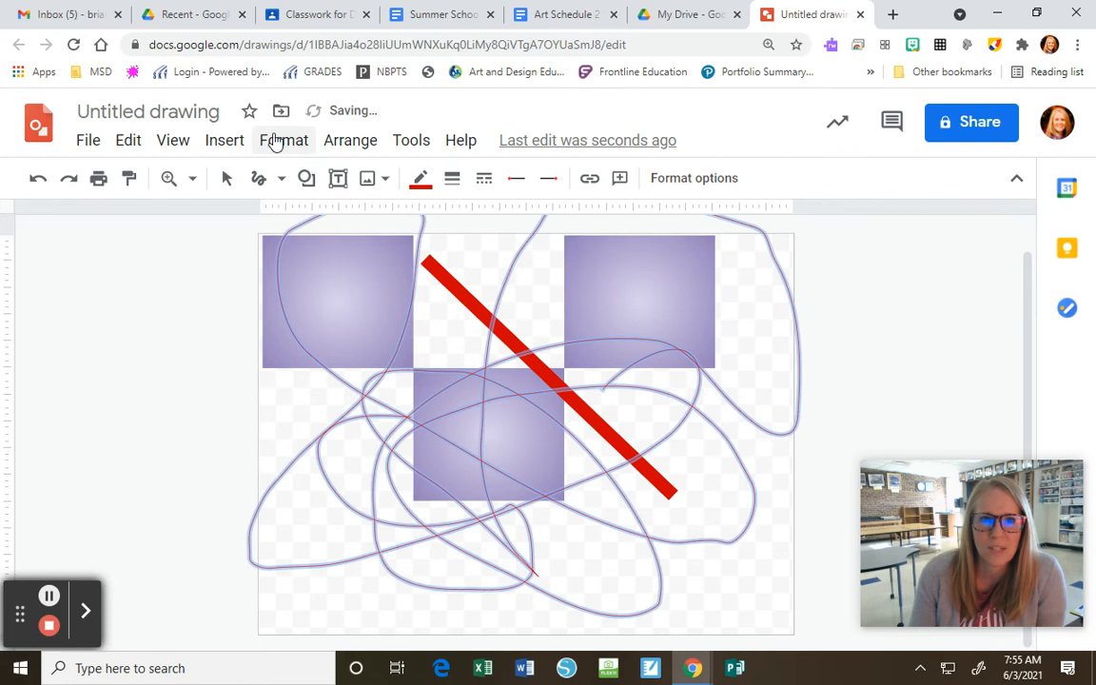
Step: Draw a closed, irregular eight- or nine-cornered polyline shape in the canvas's lower-right area and fill it with solid blue
left_click(282, 180)
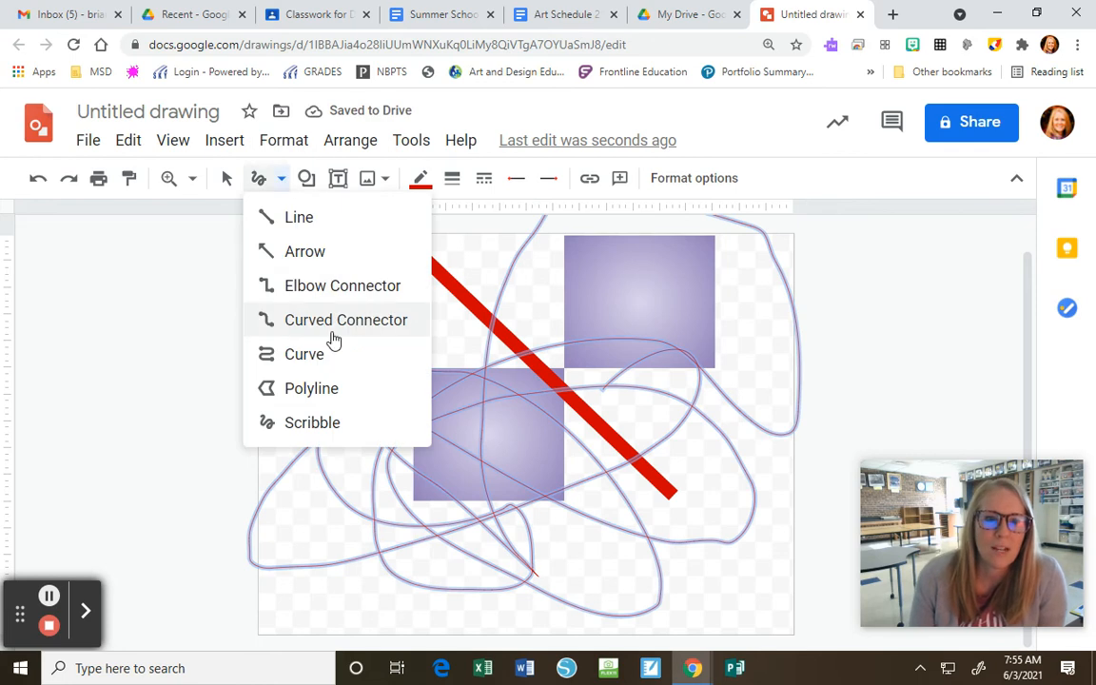
left_click(314, 390)
left_click_drag(736, 561, 646, 495)
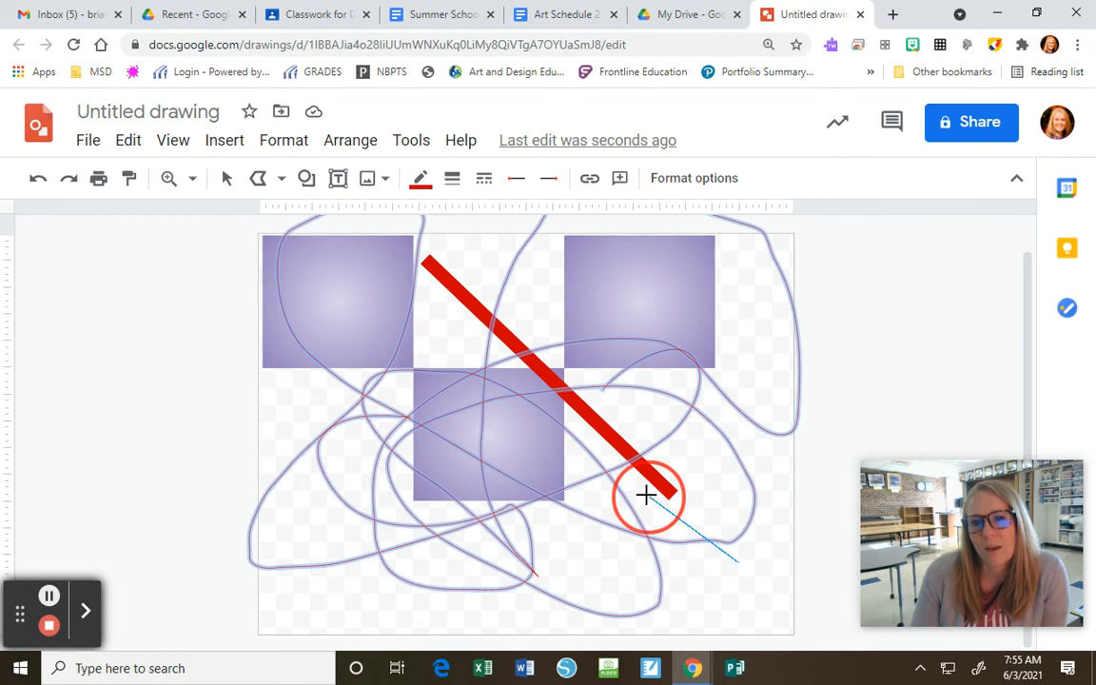
left_click(586, 460)
left_click(484, 570)
left_click(621, 610)
left_click(613, 545)
left_click(694, 569)
left_click(711, 635)
left_click(762, 628)
double_click(735, 565)
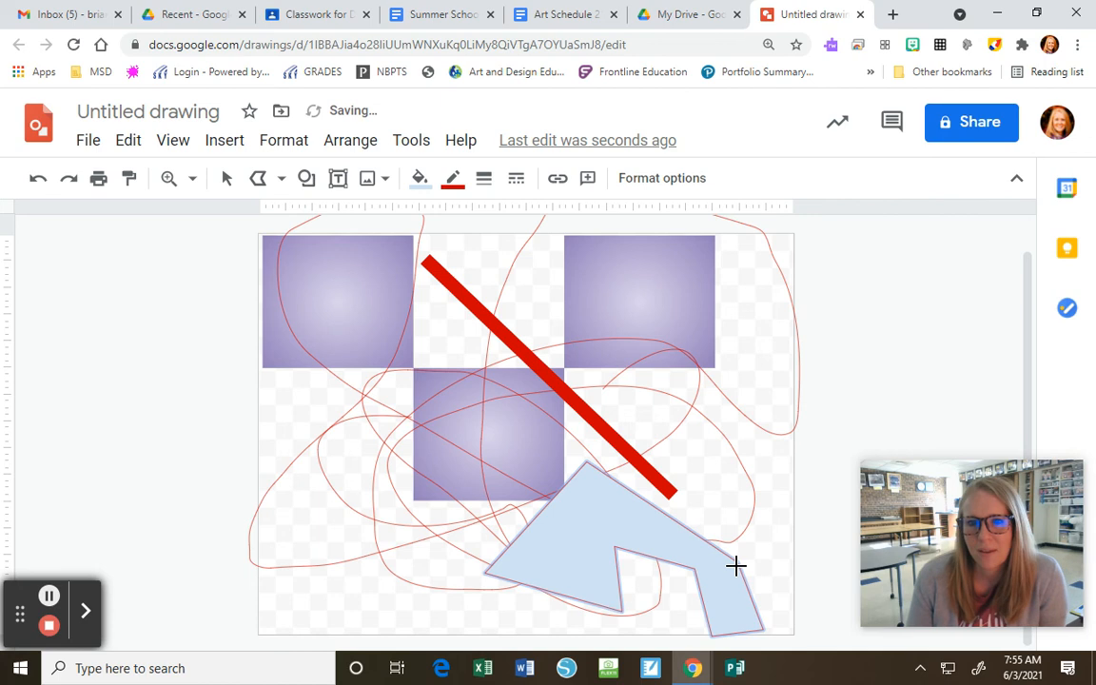
left_click(420, 177)
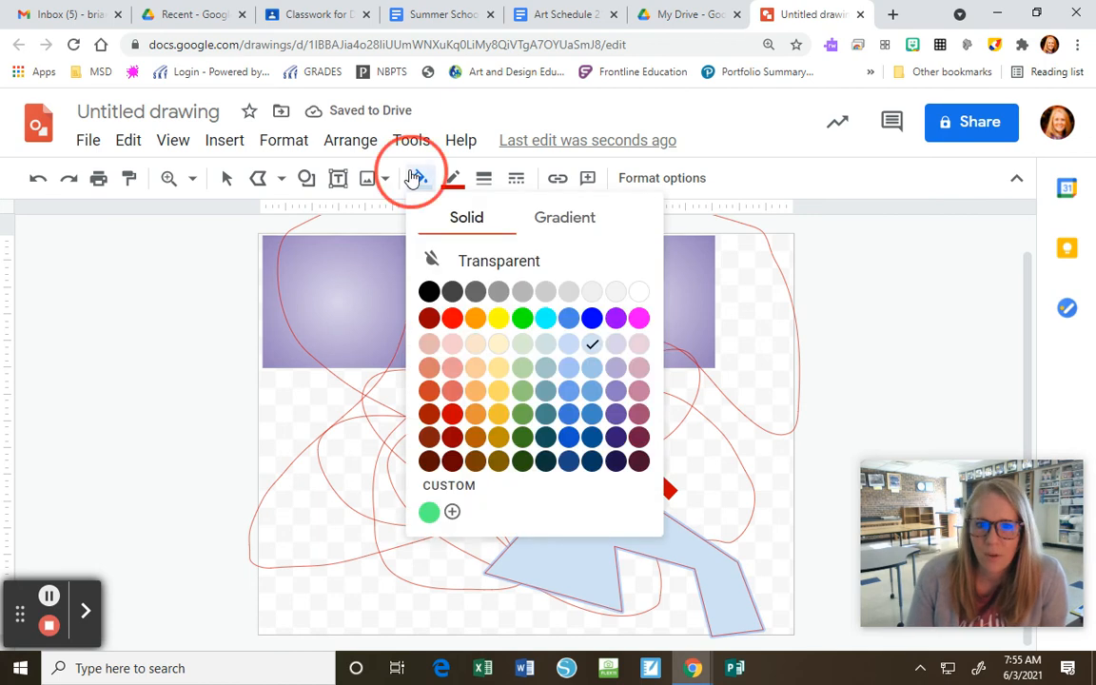
left_click(567, 436)
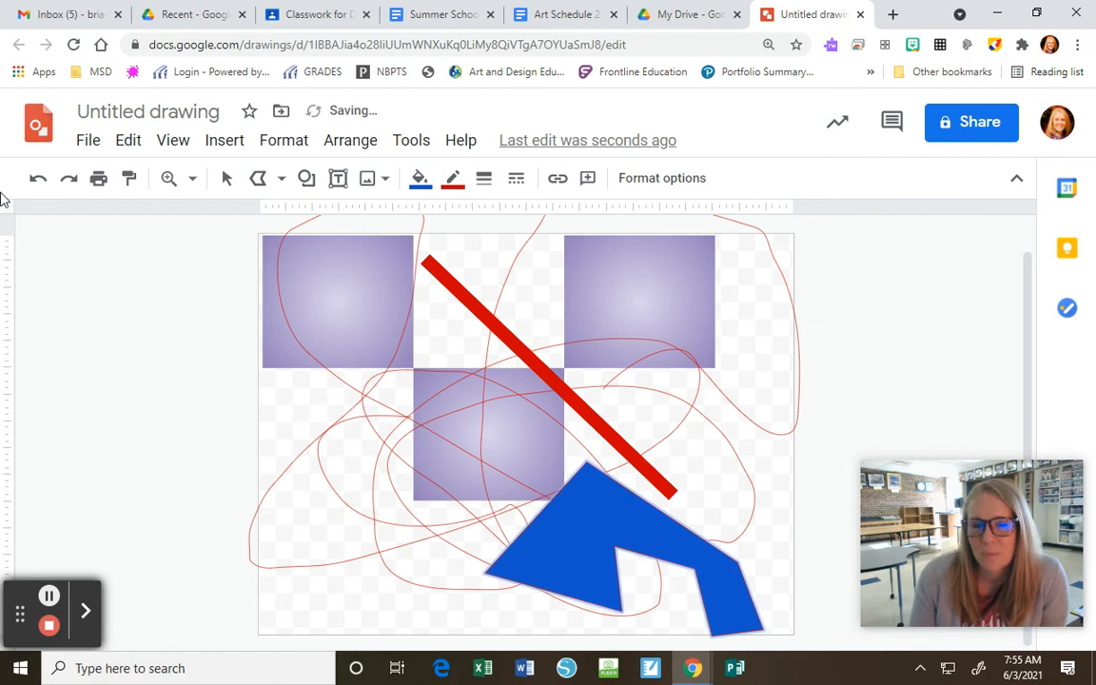